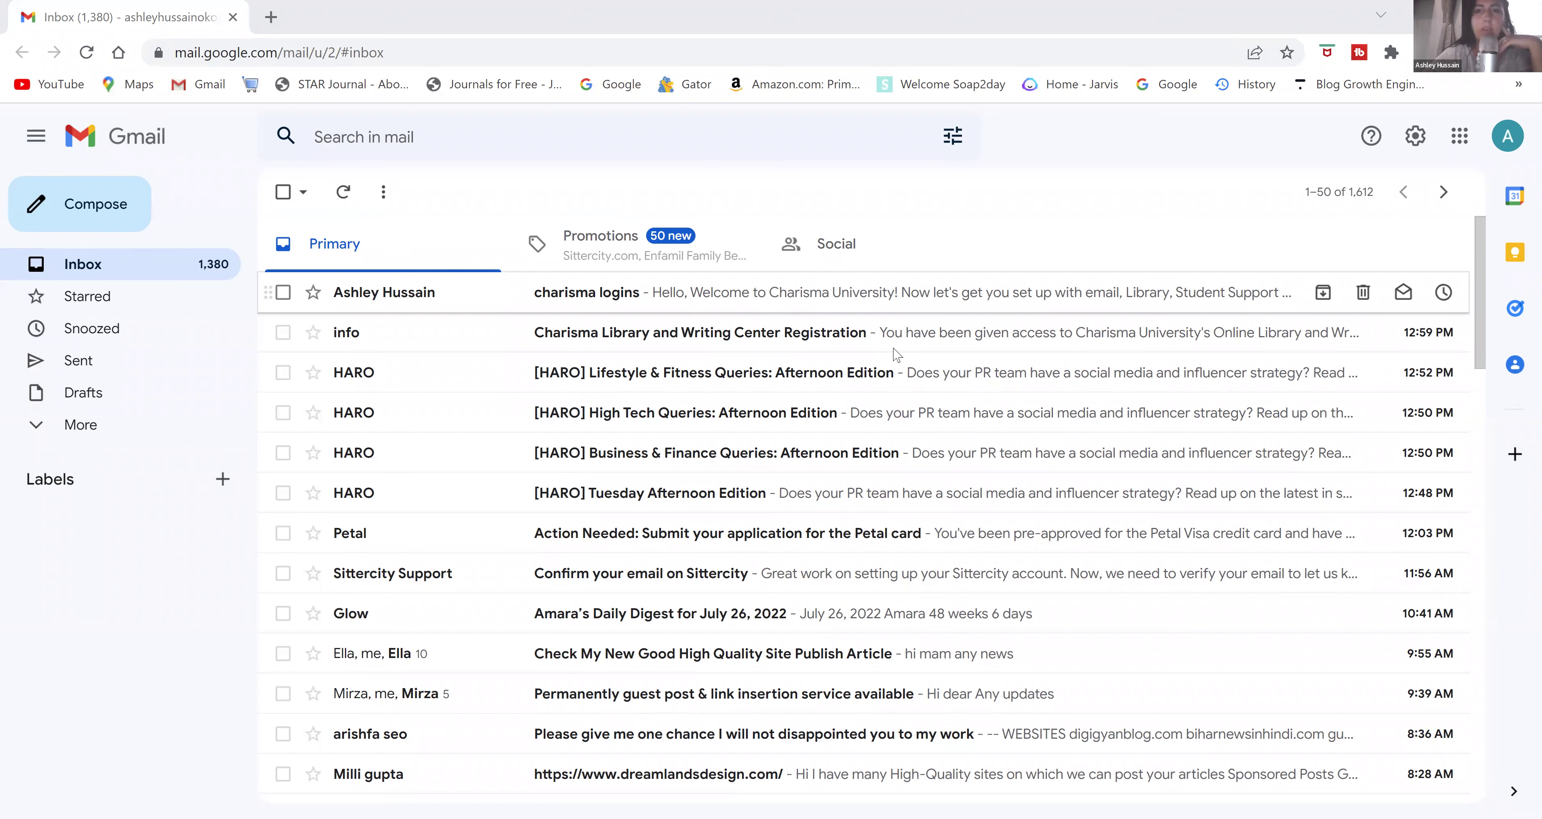
Step: Open the charisma logins email and scroll through its library and support center setup steps
{"action": "key", "text": "Return"}
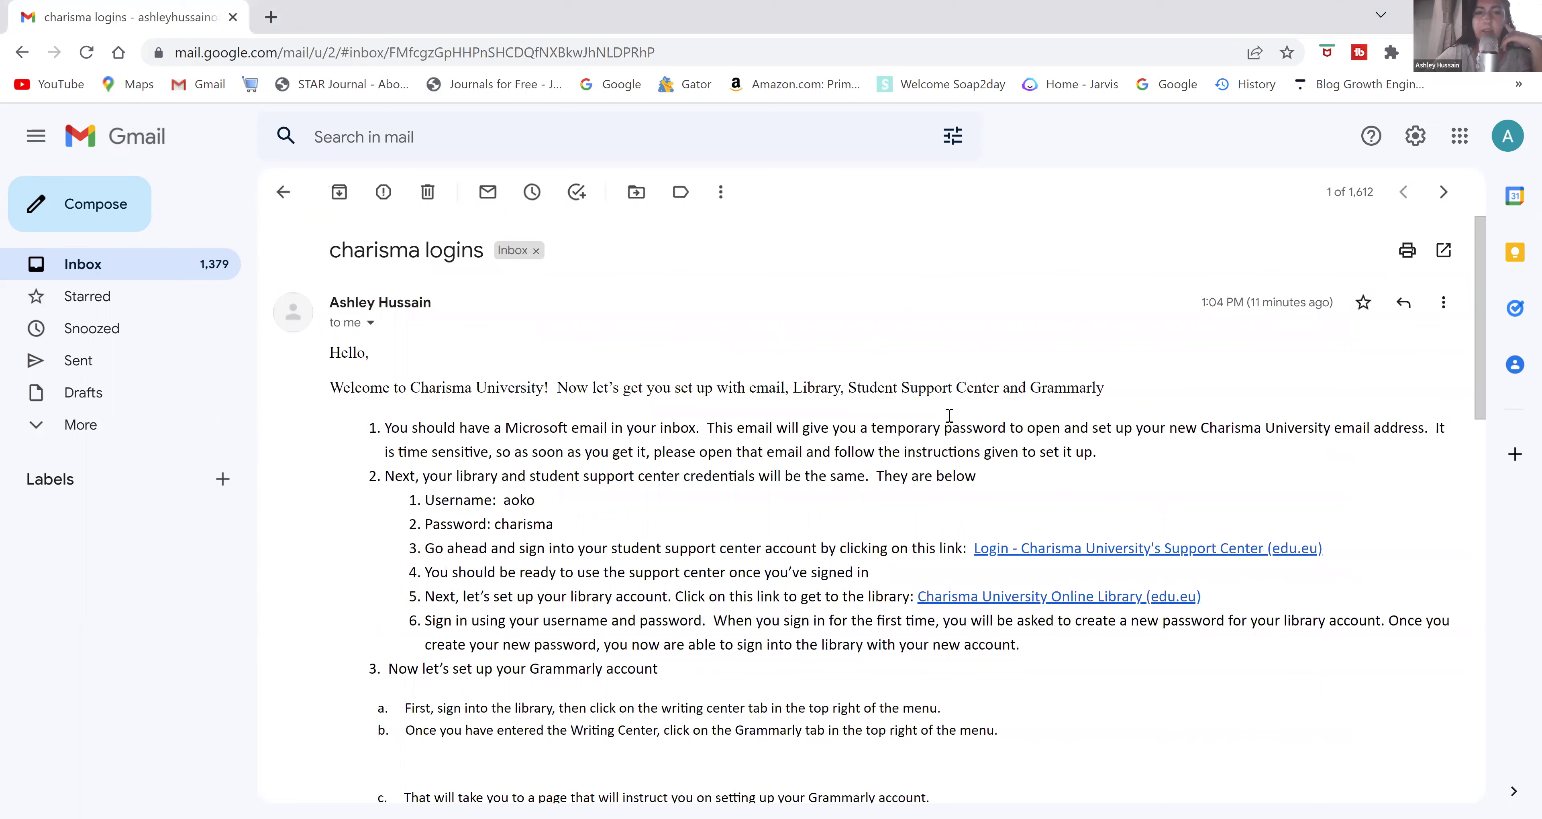
{"action": "scroll", "coordinate": [949, 419], "scroll_direction": "down", "scroll_amount": 1}
{"action": "scroll", "coordinate": [949, 419], "scroll_direction": "down", "scroll_amount": 2}
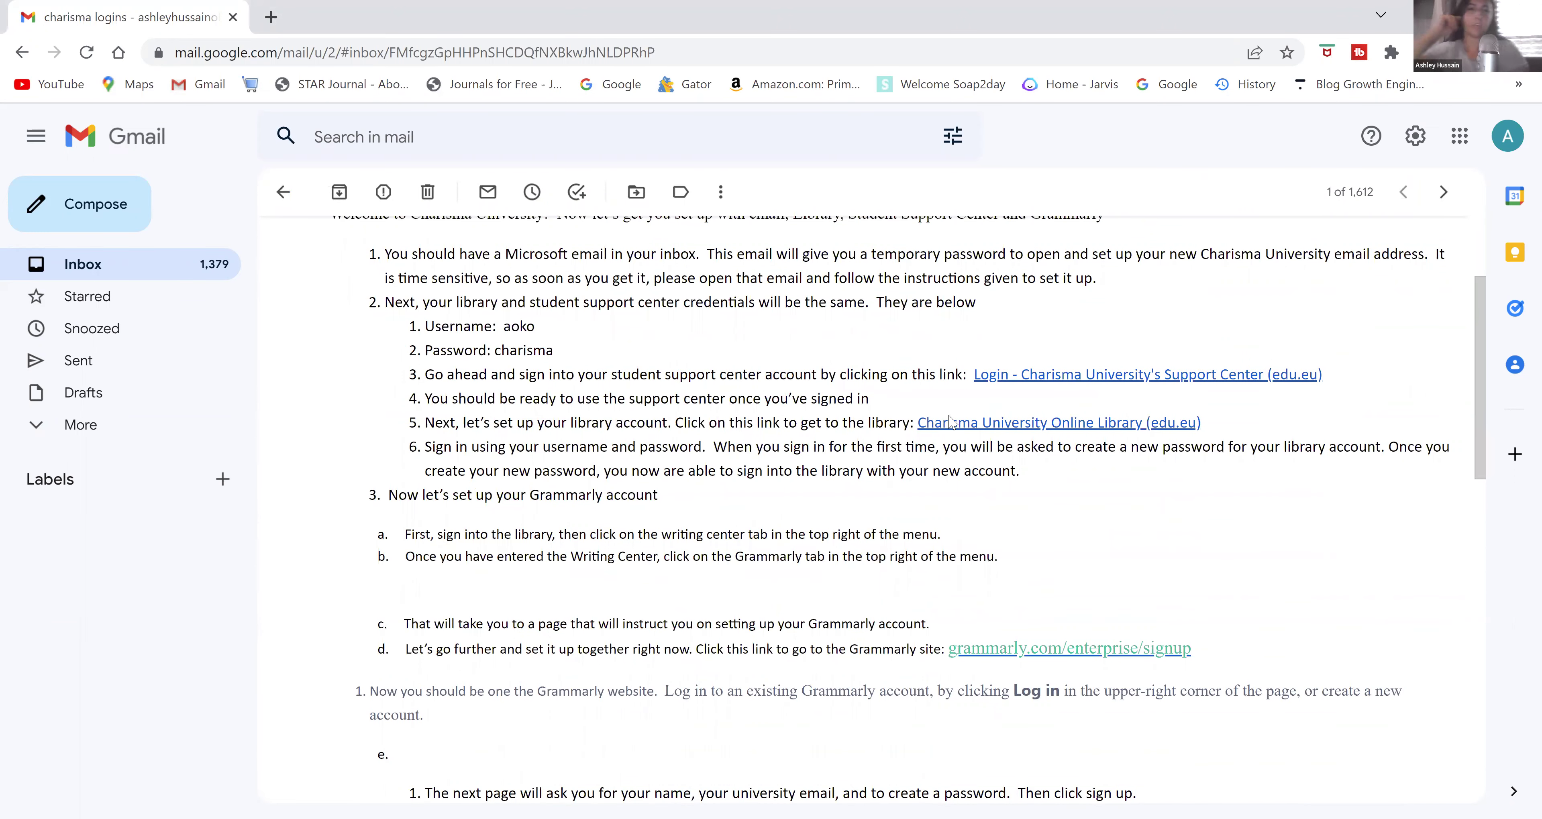
{"action": "scroll", "coordinate": [949, 419], "scroll_direction": "up", "scroll_amount": 1}
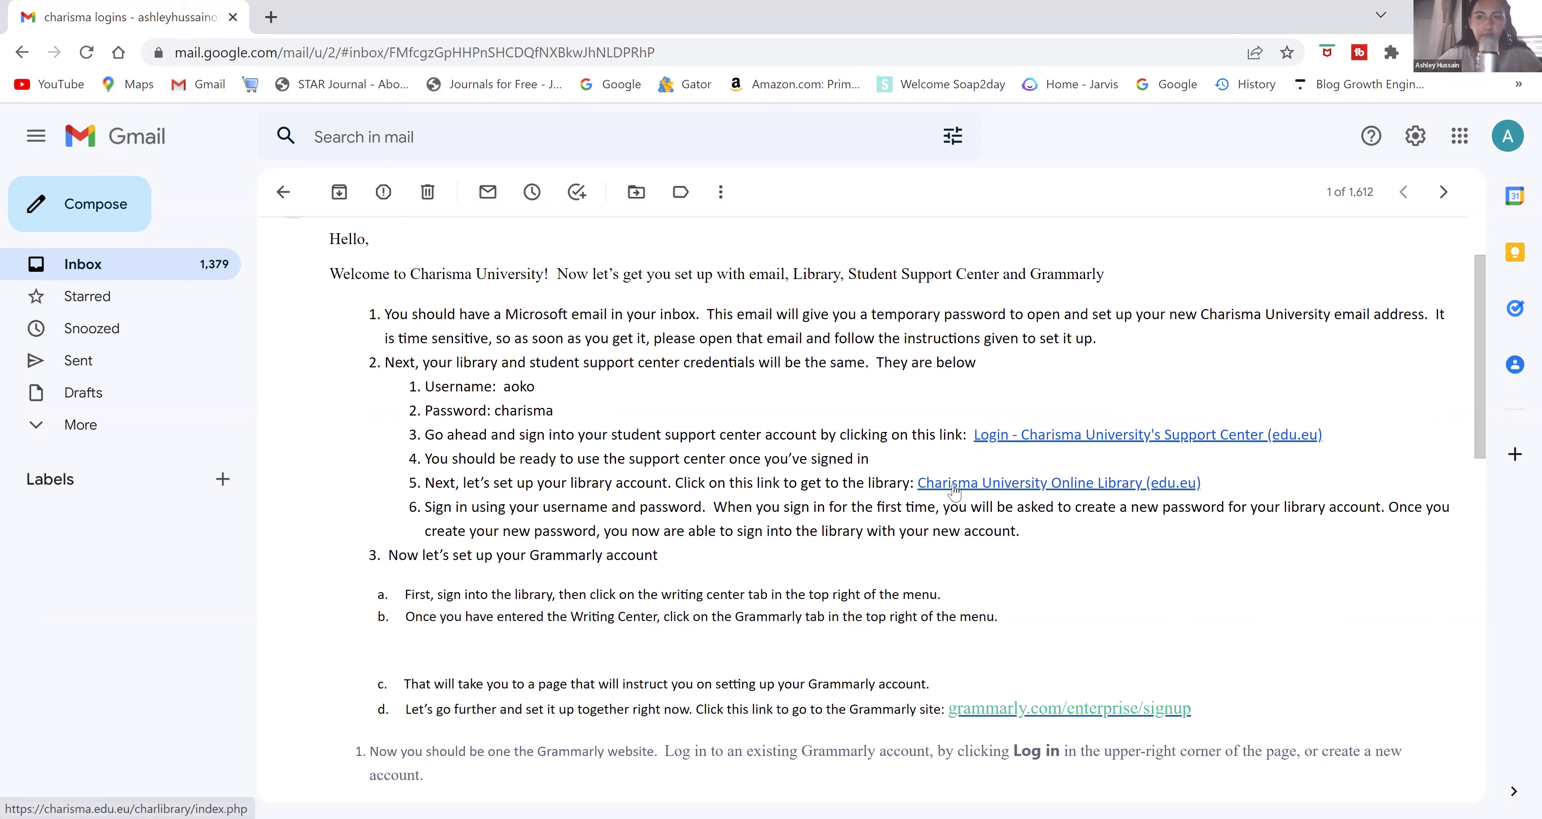
Step: Load charisma.edu.eu in a new browser tab
{"action": "left_click", "coordinate": [271, 17]}
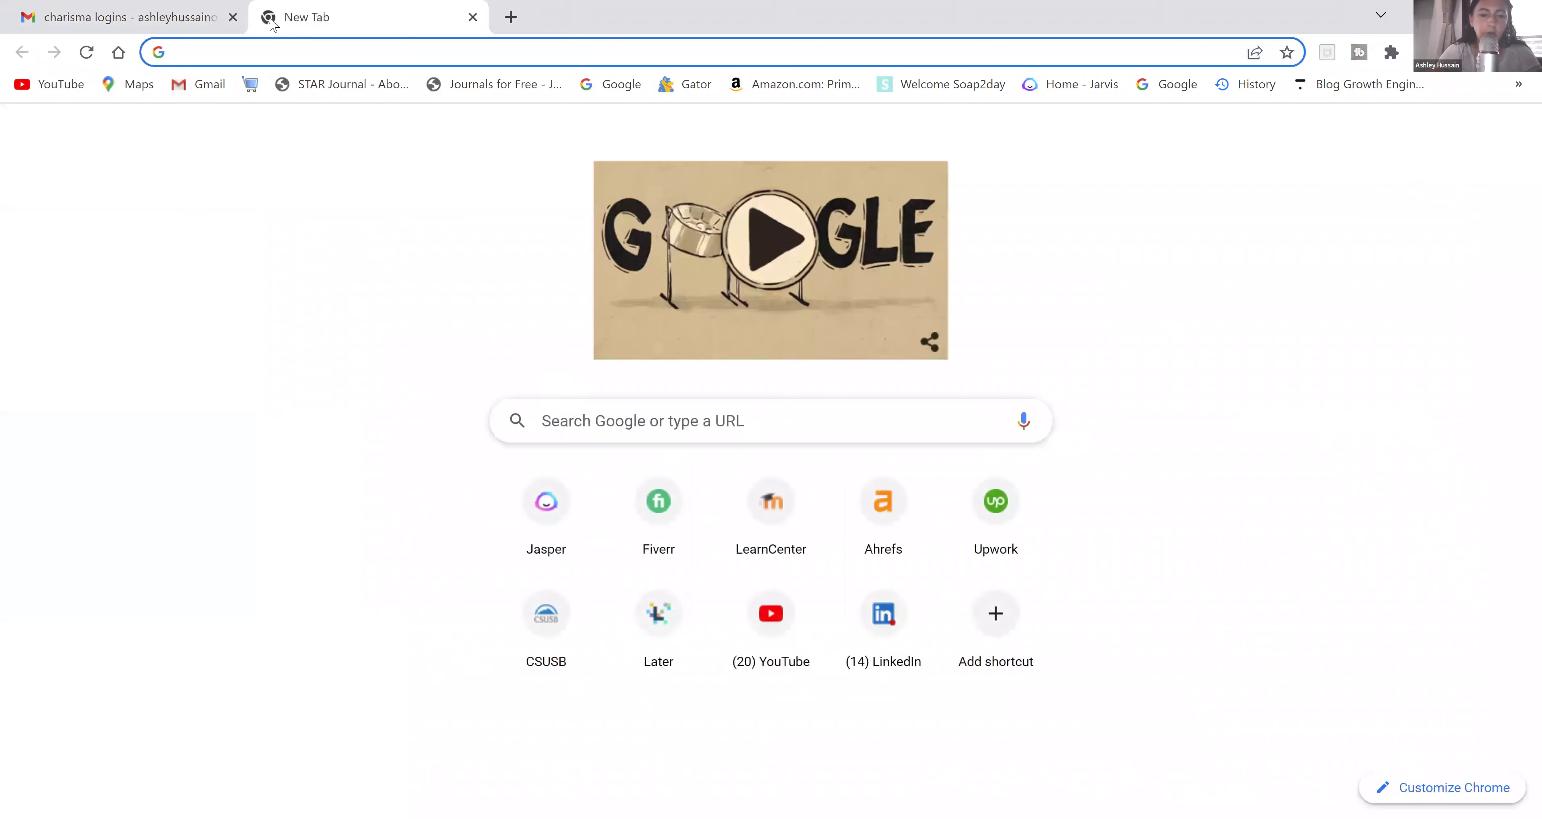
{"action": "type", "text": "ch"}
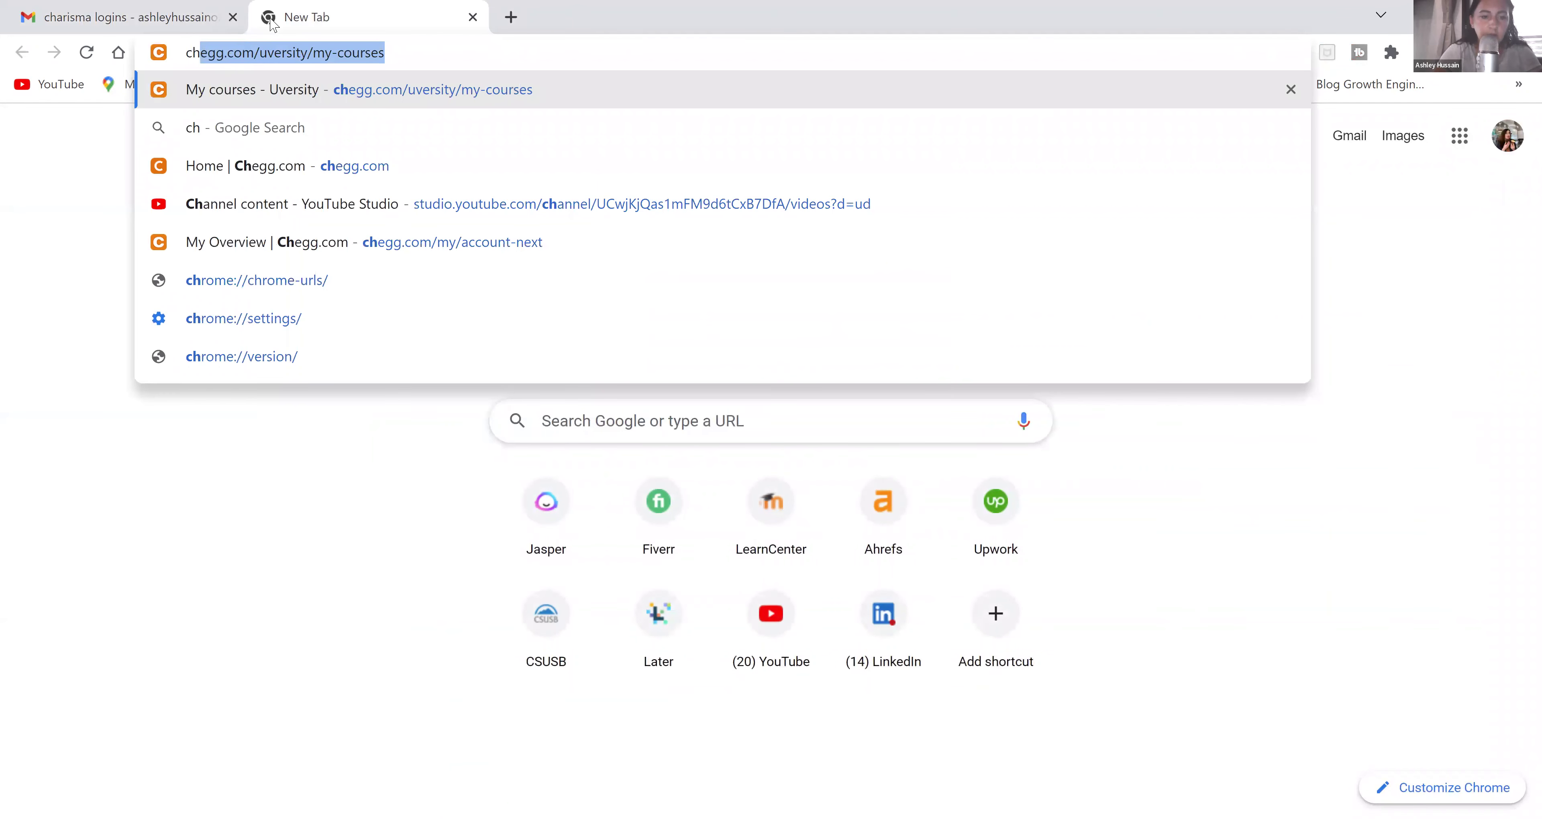
{"action": "type", "text": "ari"}
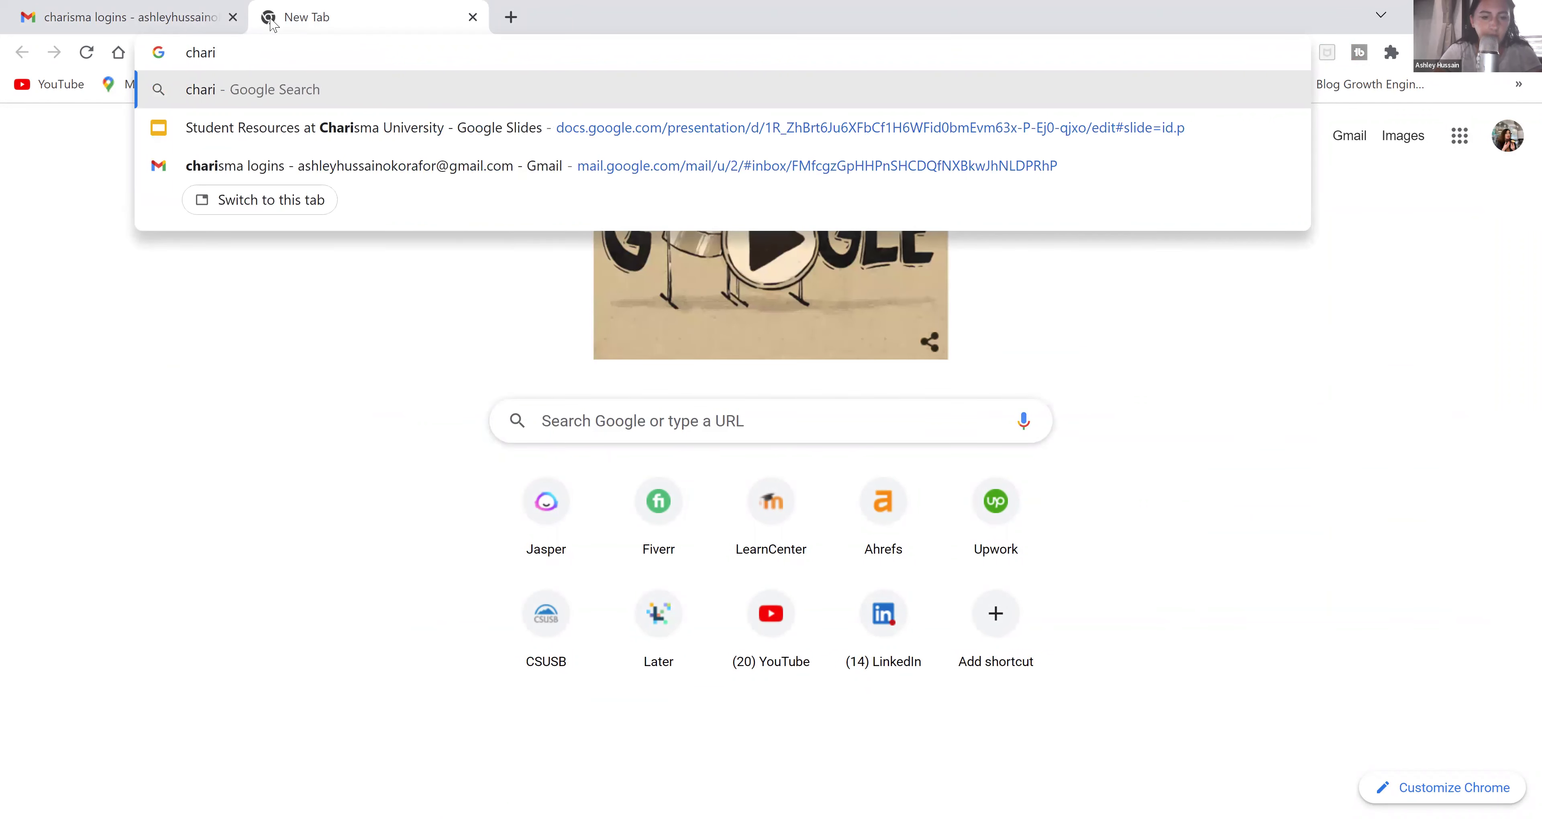
{"action": "type", "text": "s"}
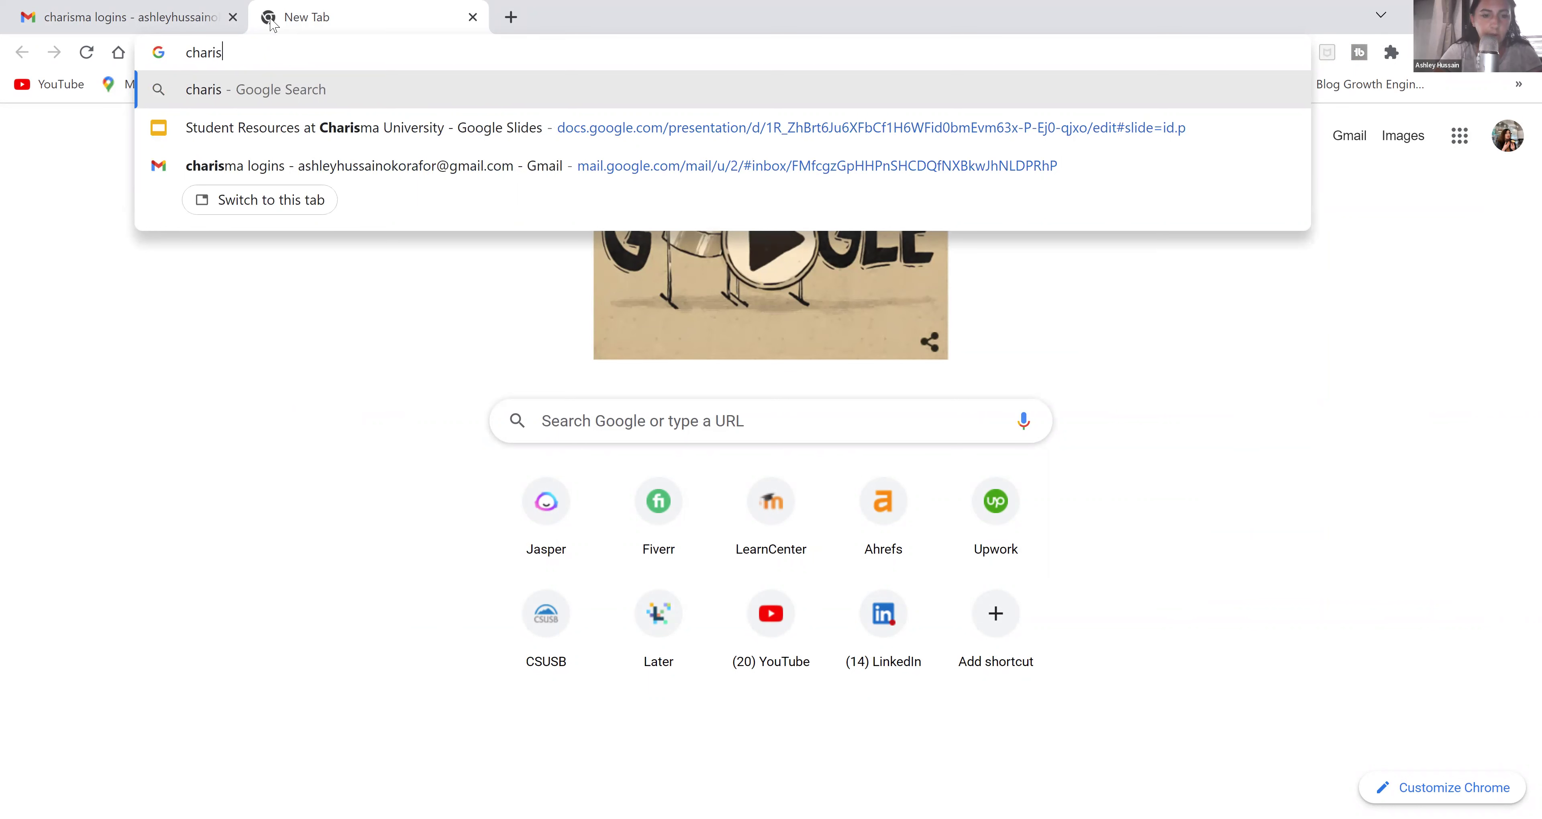
{"action": "type", "text": "ma"}
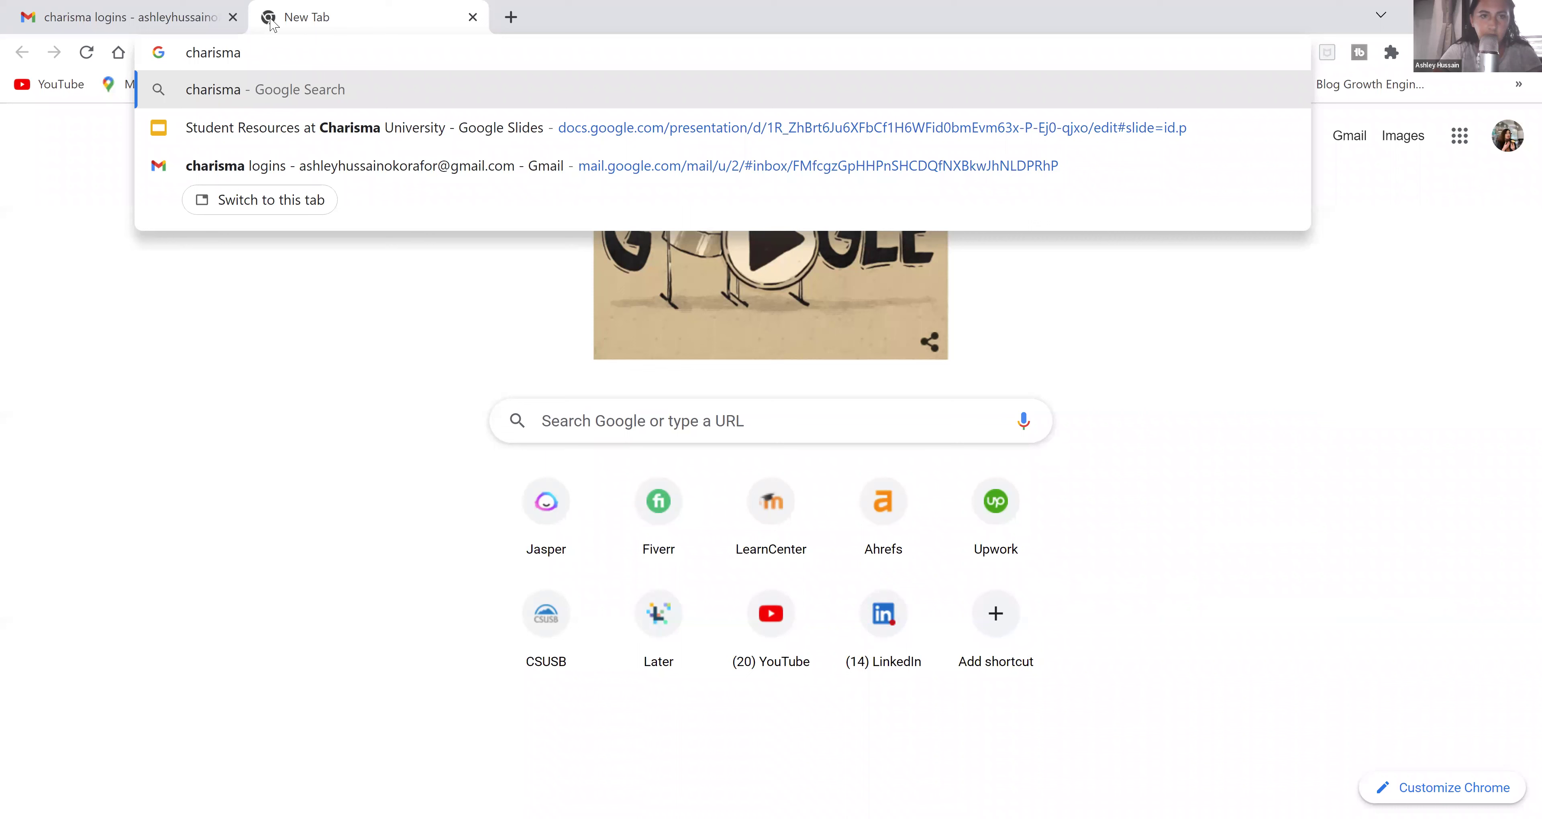
{"action": "type", "text": "."}
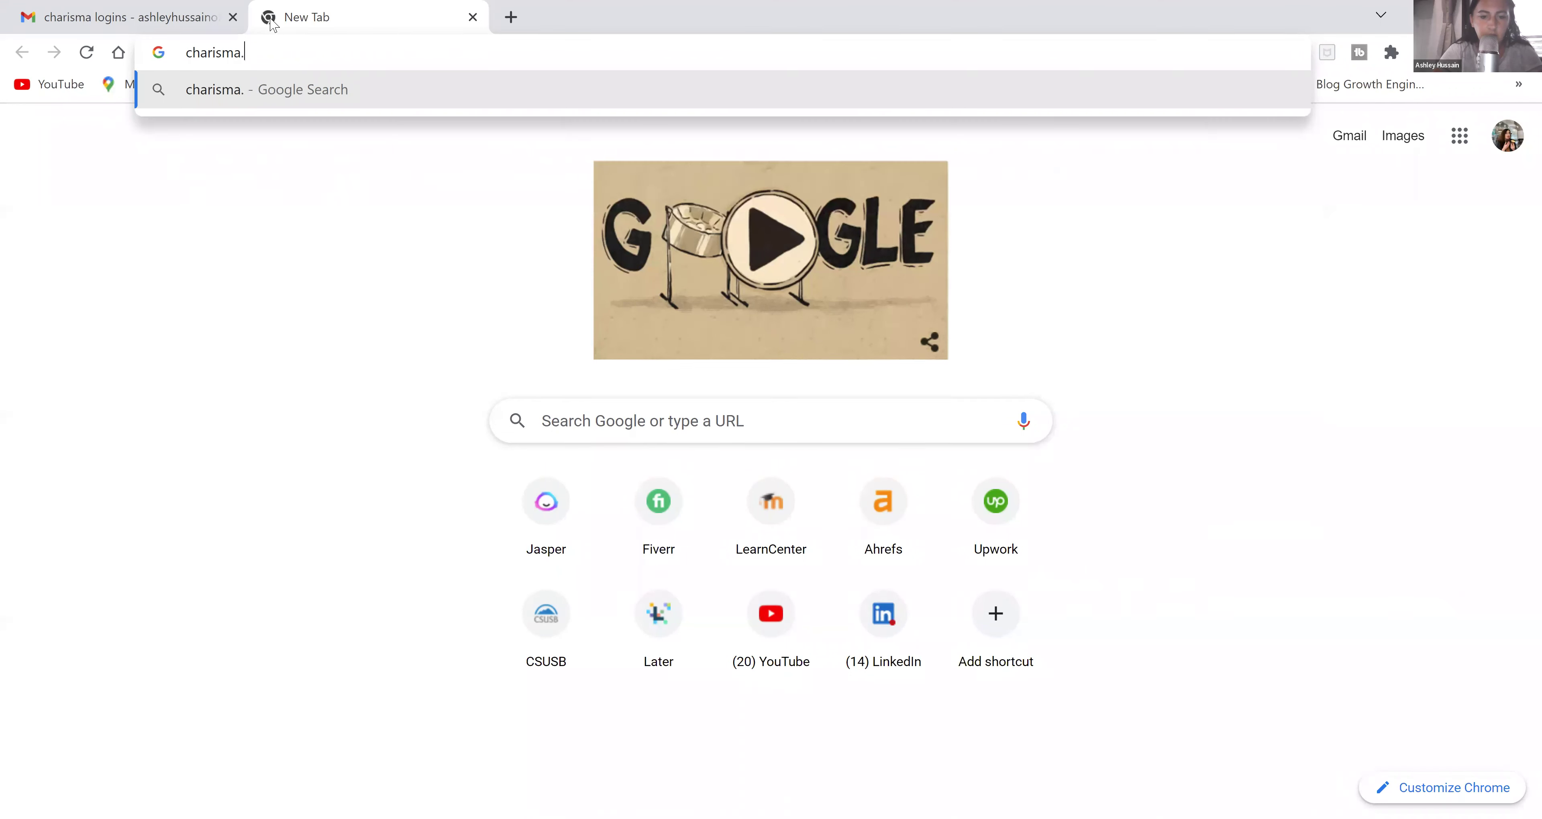
{"action": "type", "text": "edu.eu"}
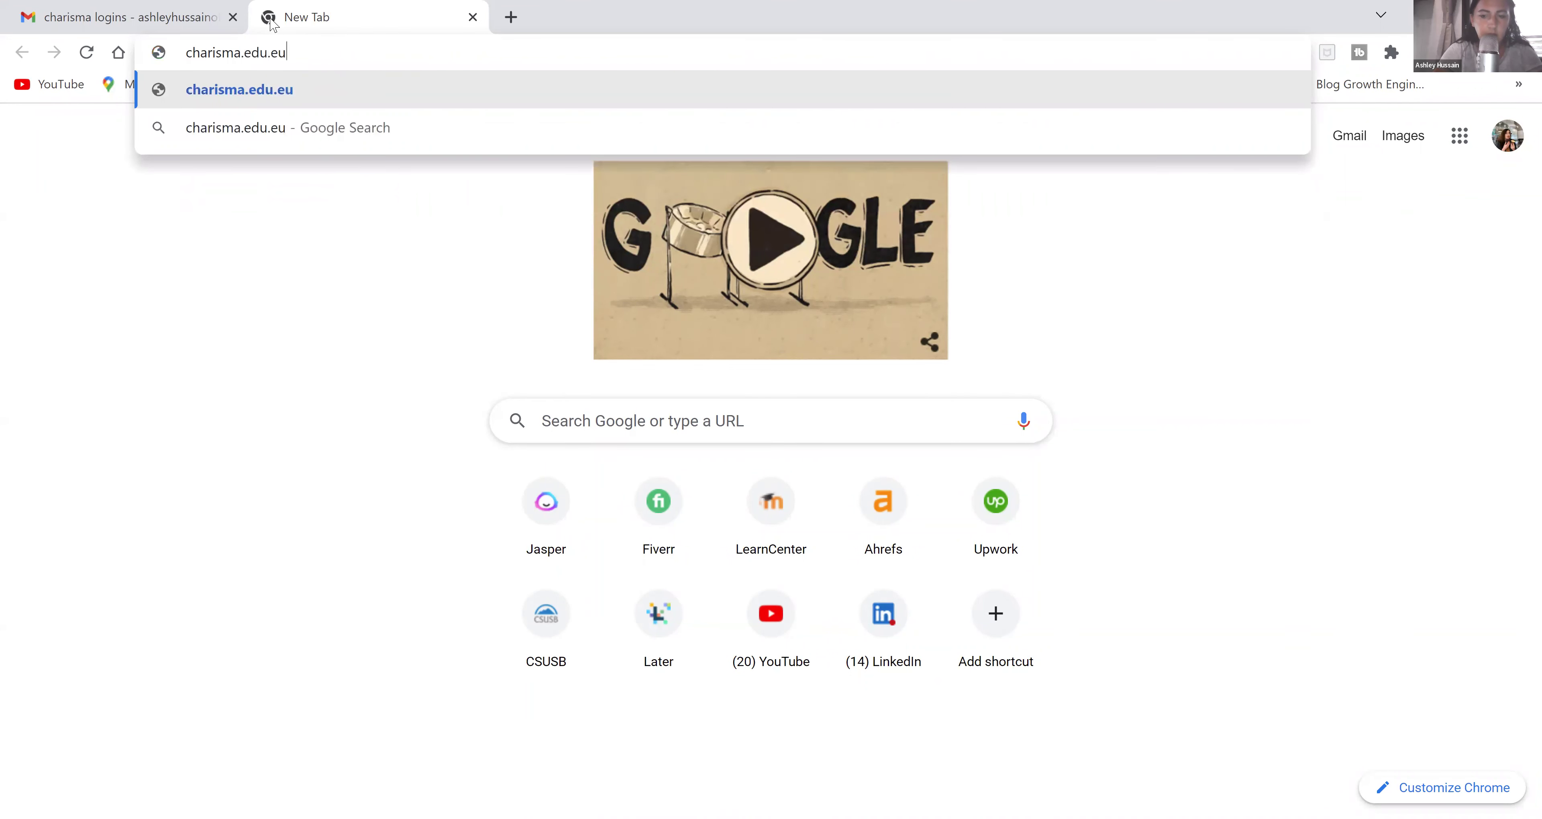
{"action": "key", "text": "Return"}
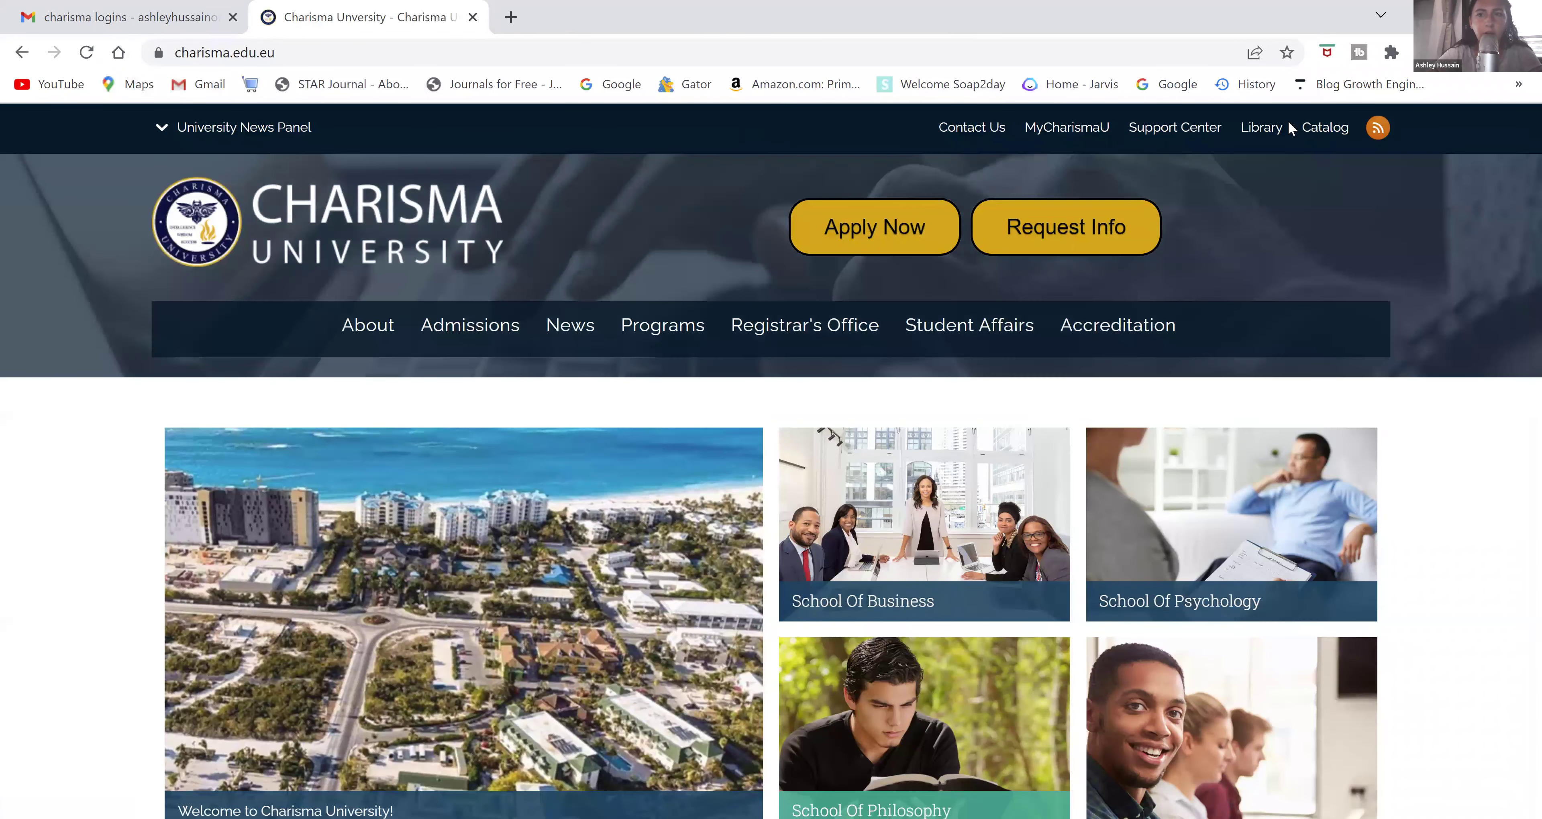
Step: Open the Charisma University Library login page, then go back to the Gmail email
{"action": "left_click", "coordinate": [1268, 135]}
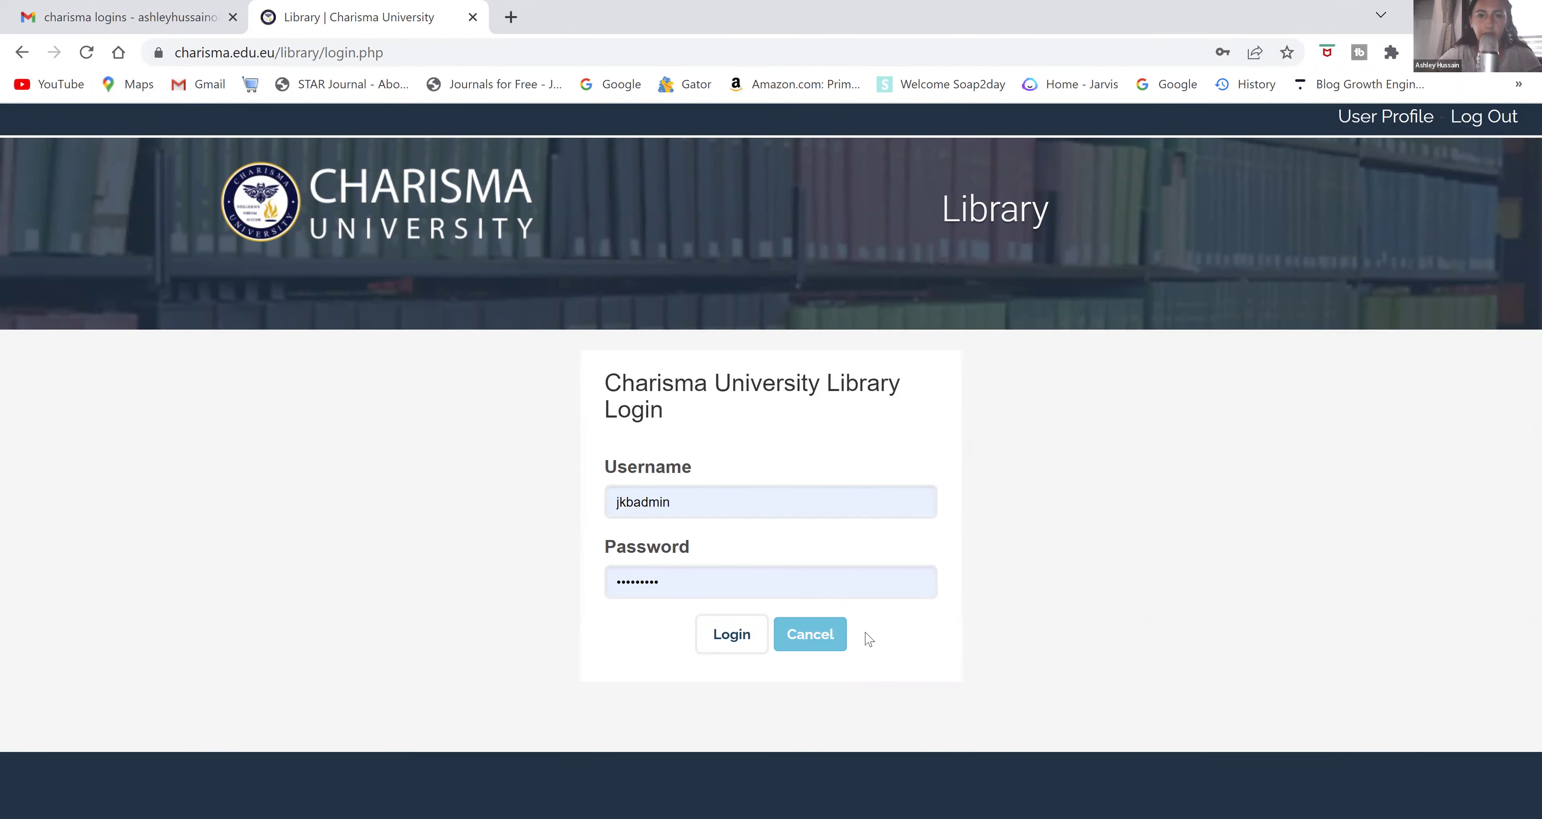
{"action": "left_click", "coordinate": [195, 19]}
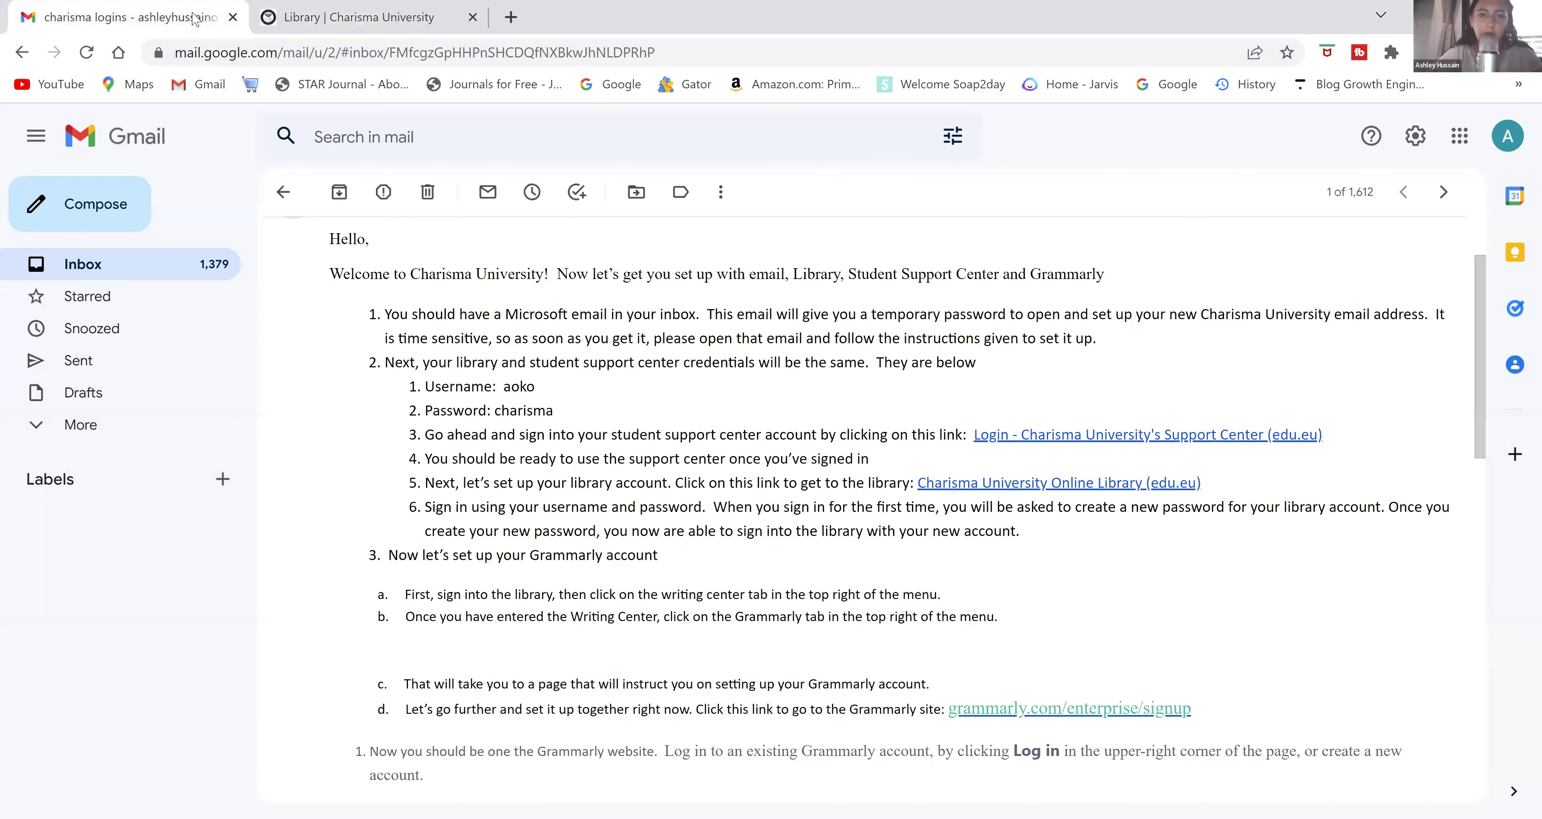
Step: Follow the email's Charisma University Online Library link and return to its login page
{"action": "left_click", "coordinate": [1056, 486]}
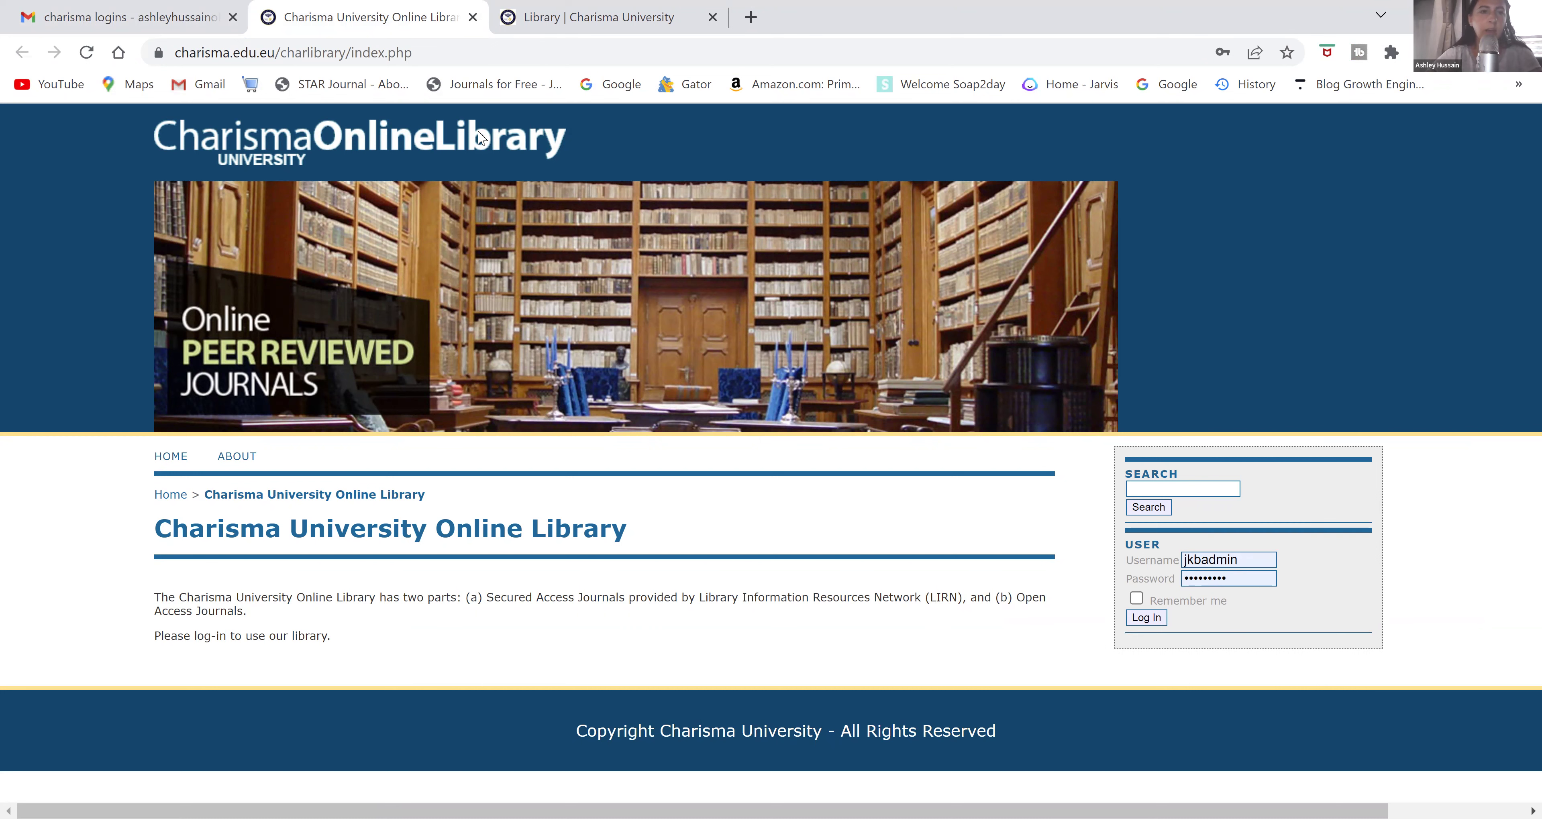
{"action": "left_click", "coordinate": [155, 23]}
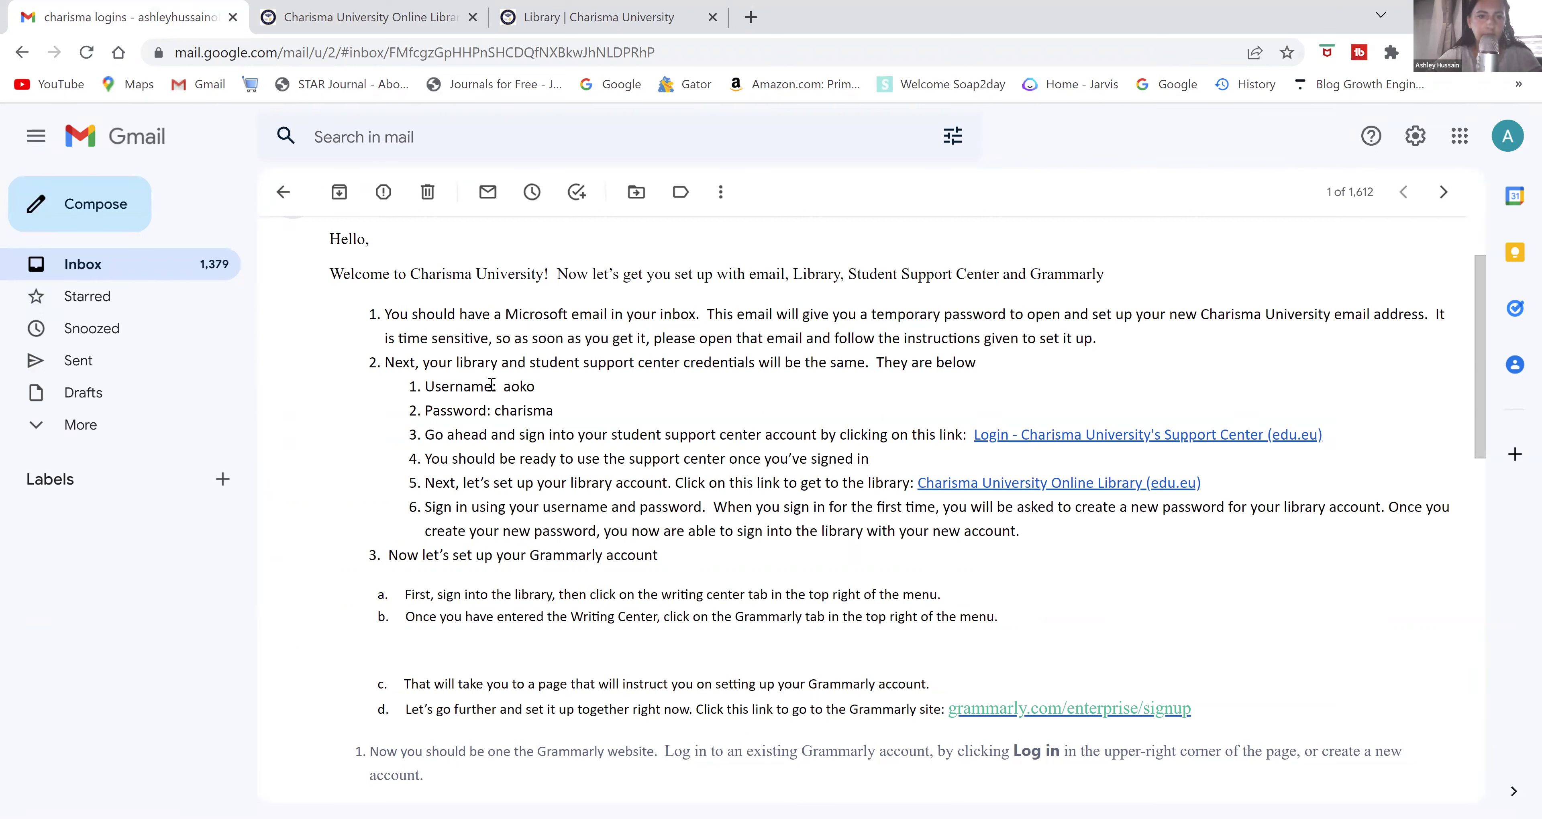
{"action": "left_click", "coordinate": [385, 21]}
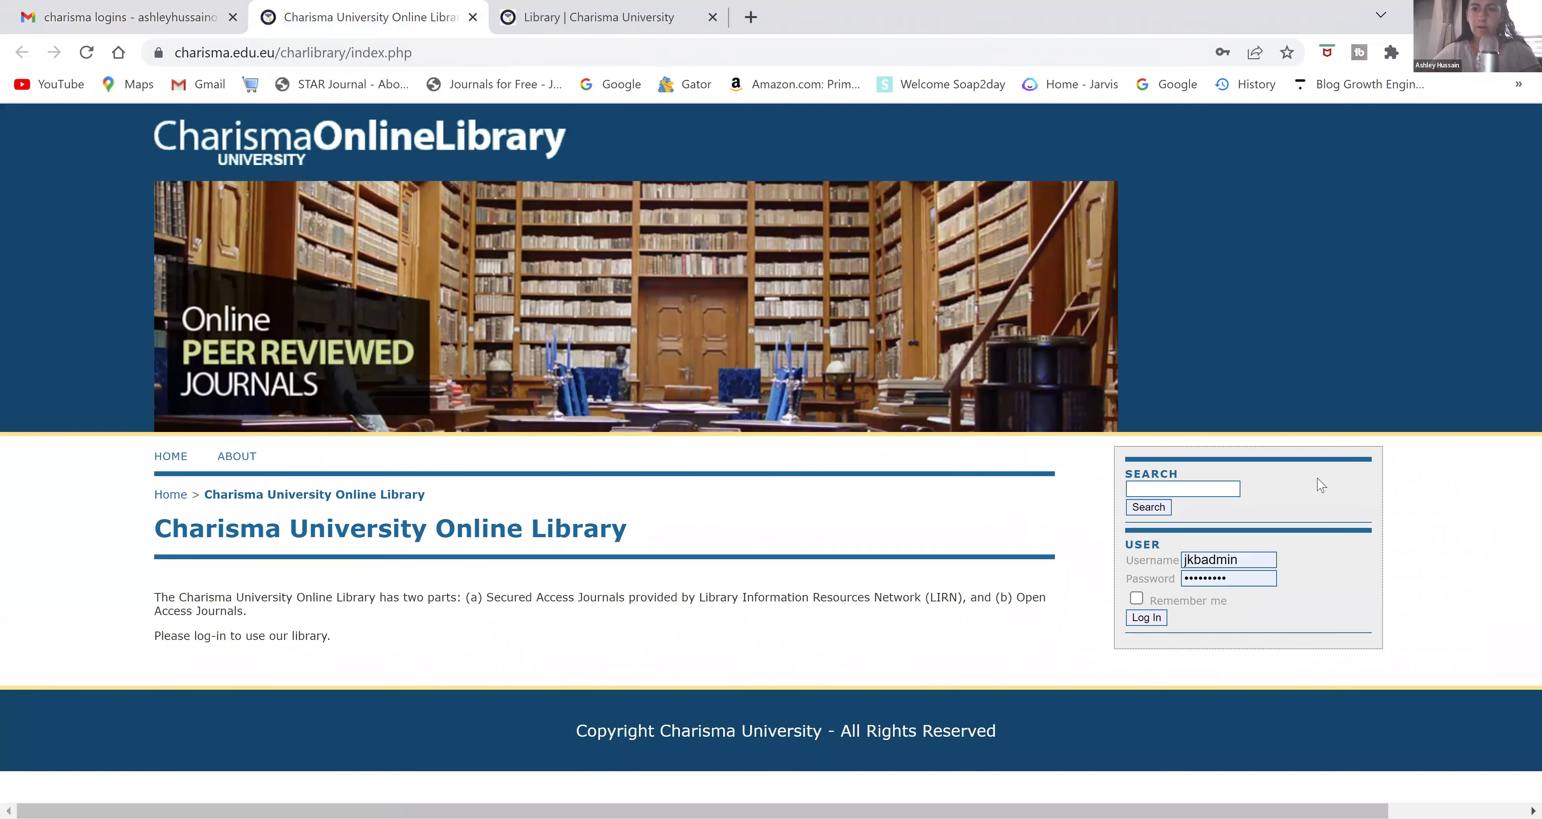
Step: Replace the saved username, enter the account password, and log in to reach User Home
{"action": "left_click", "coordinate": [1255, 557]}
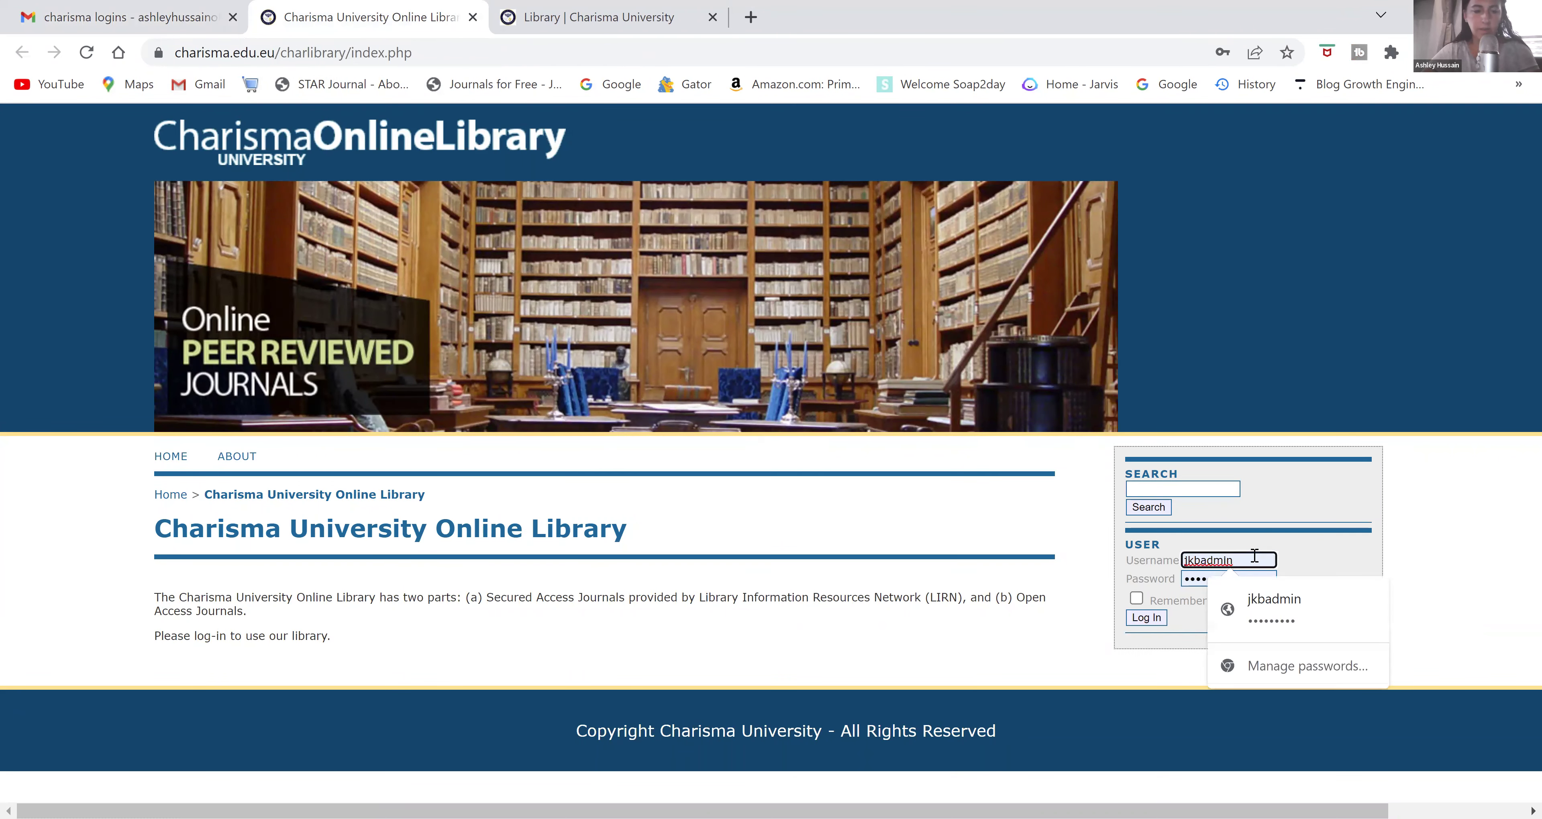
{"action": "double_click", "coordinate": [1254, 557]}
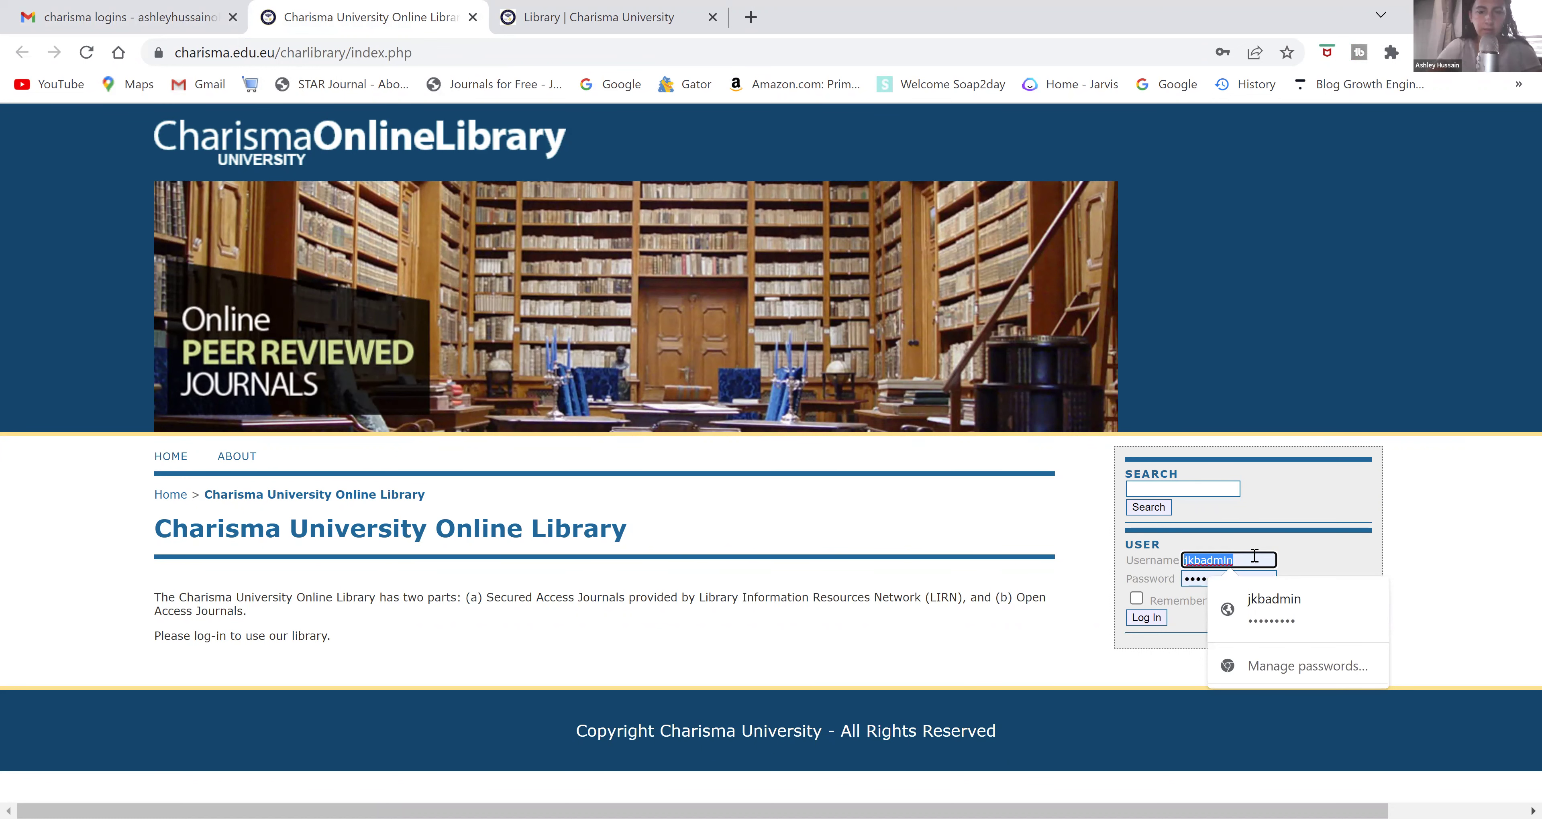
{"action": "type", "text": "aoko"}
{"action": "key", "text": "Tab"}
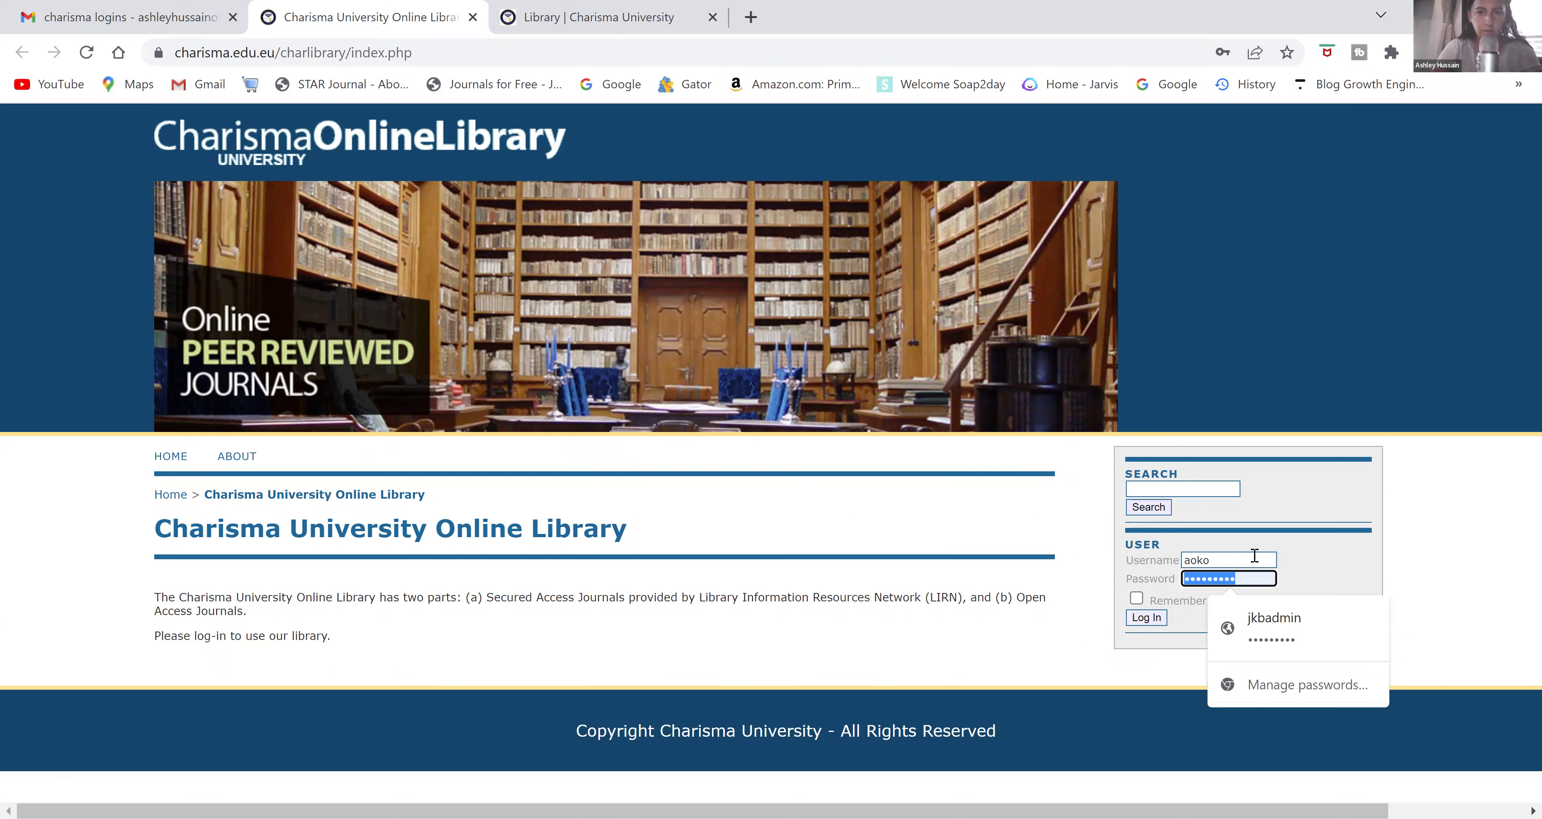
{"action": "type", "text": "••••••"}
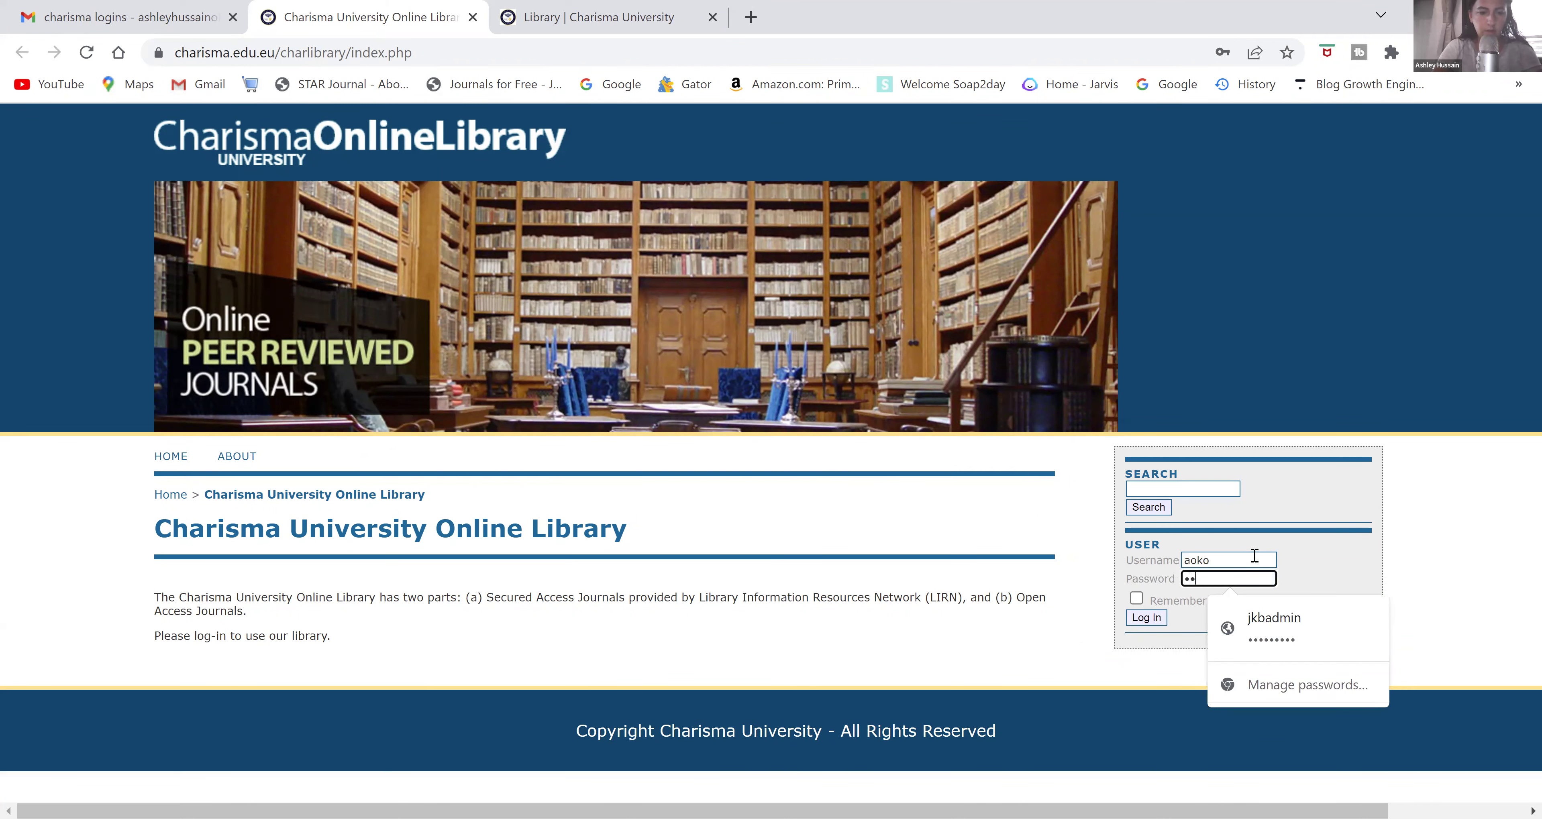
{"action": "type", "text": "••••••"}
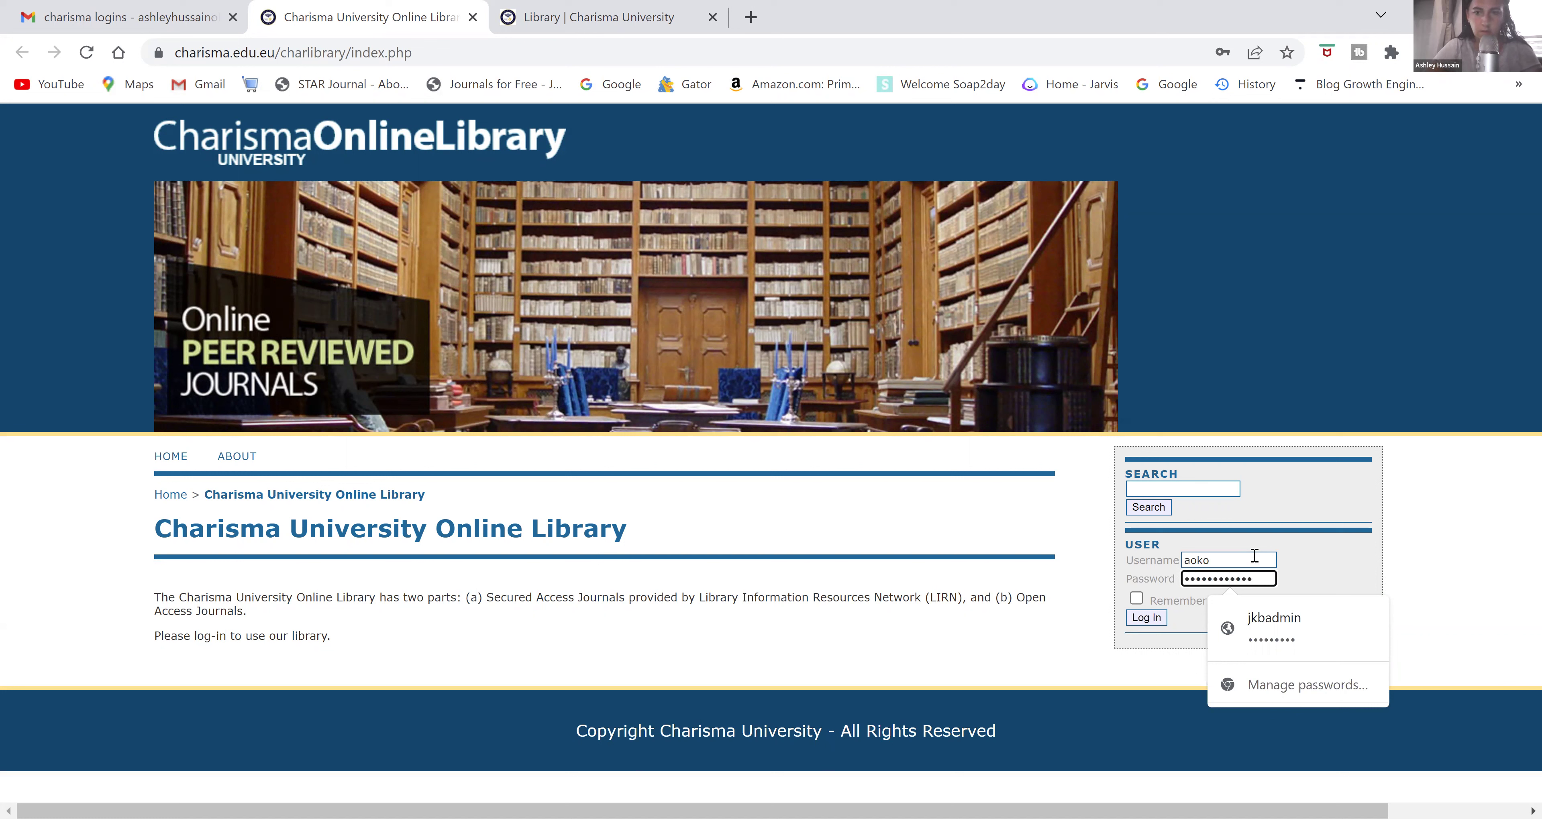
{"action": "left_click", "coordinate": [1147, 617]}
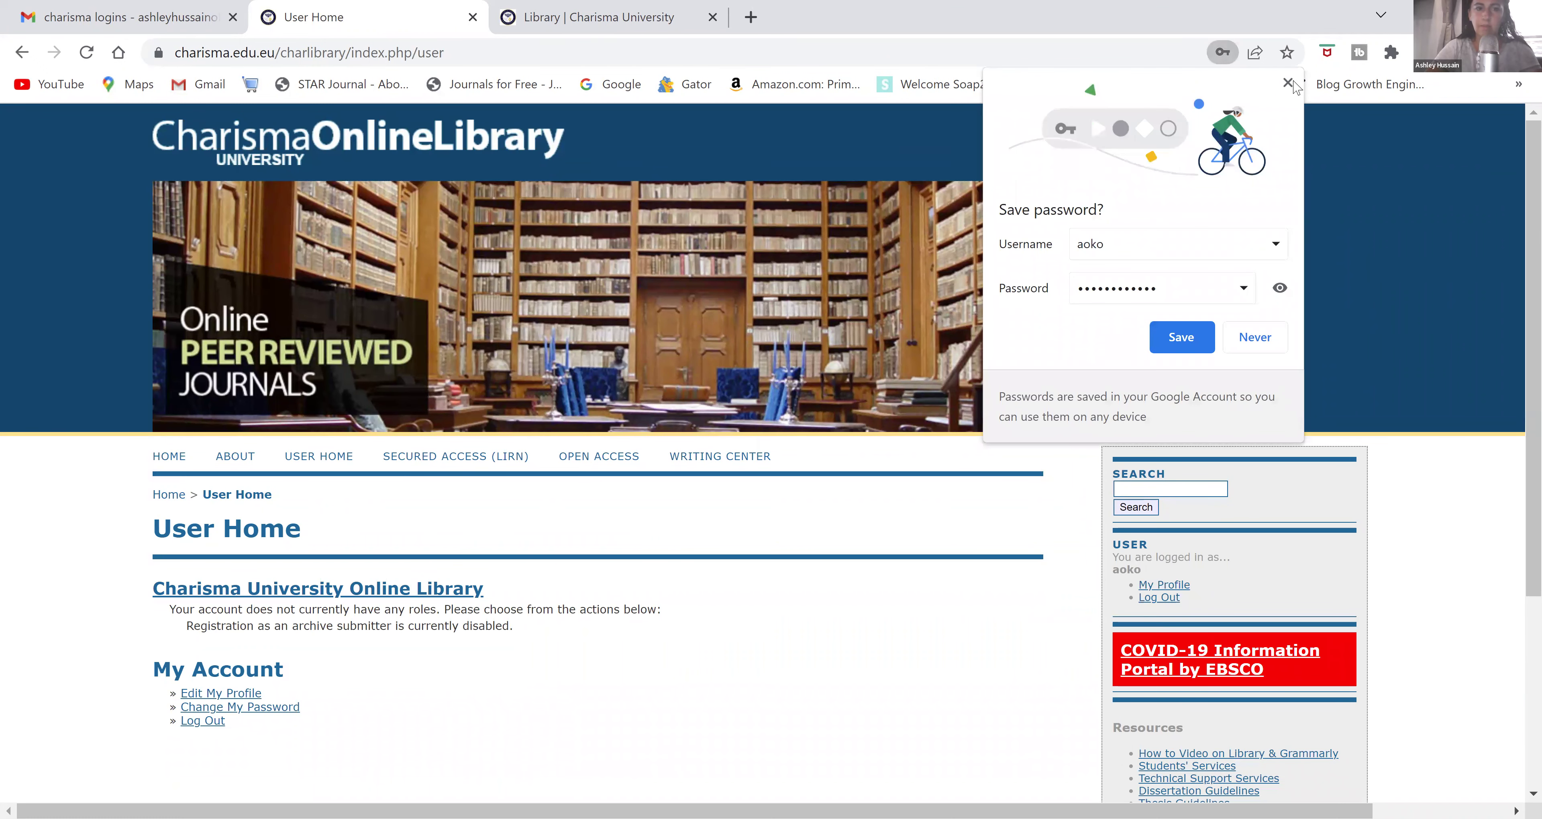
Step: Dismiss Chrome's save-password offer and follow the Charisma University Online Library heading link
{"action": "left_click", "coordinate": [857, 534]}
{"action": "scroll", "coordinate": [857, 533], "scroll_direction": "down", "scroll_amount": 1}
{"action": "scroll", "coordinate": [858, 534], "scroll_direction": "down", "scroll_amount": 2}
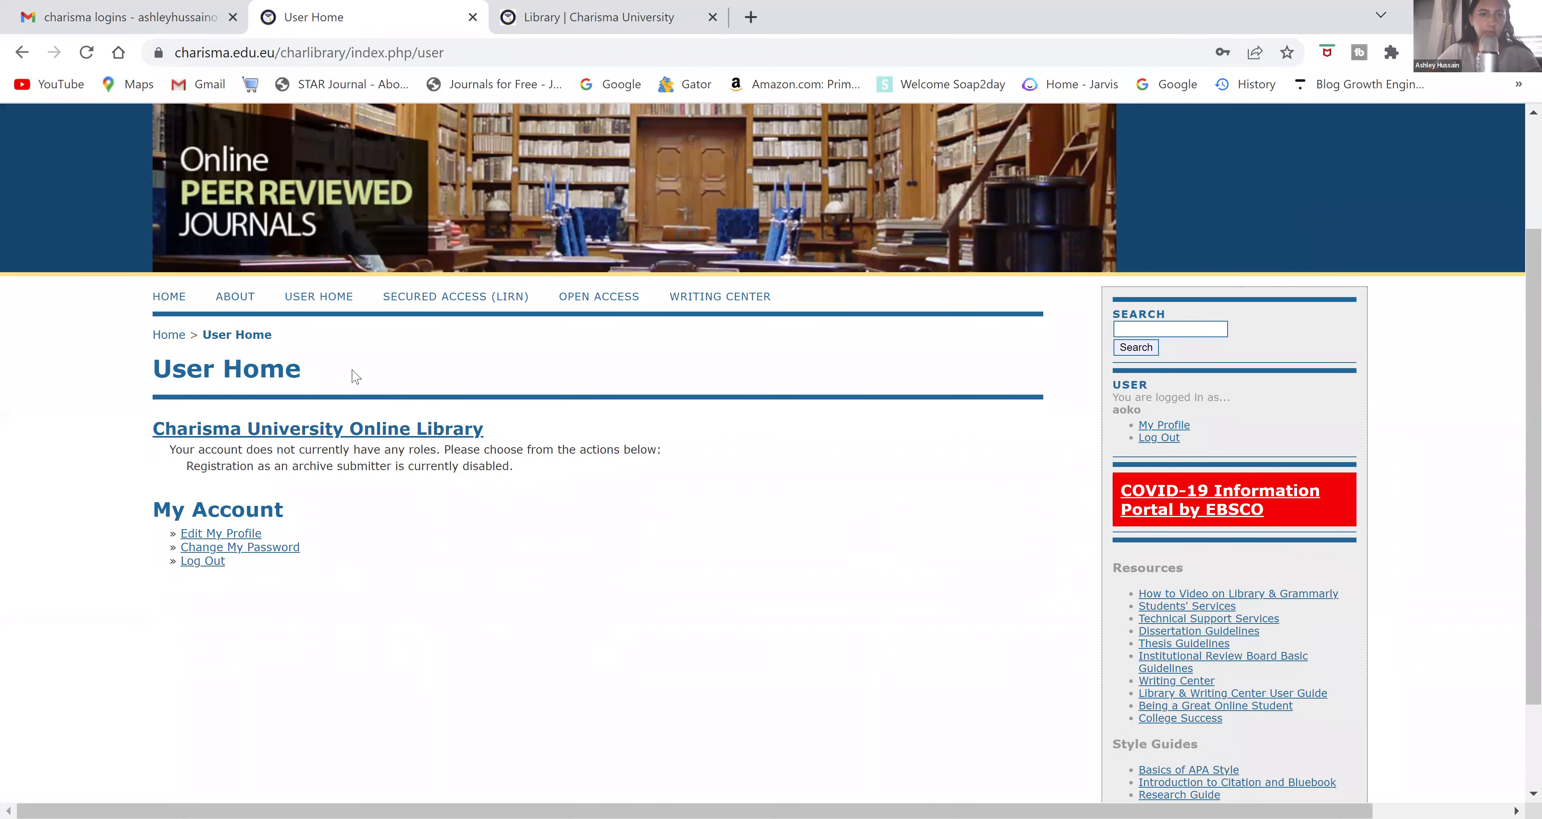
{"action": "triple_click", "coordinate": [255, 431]}
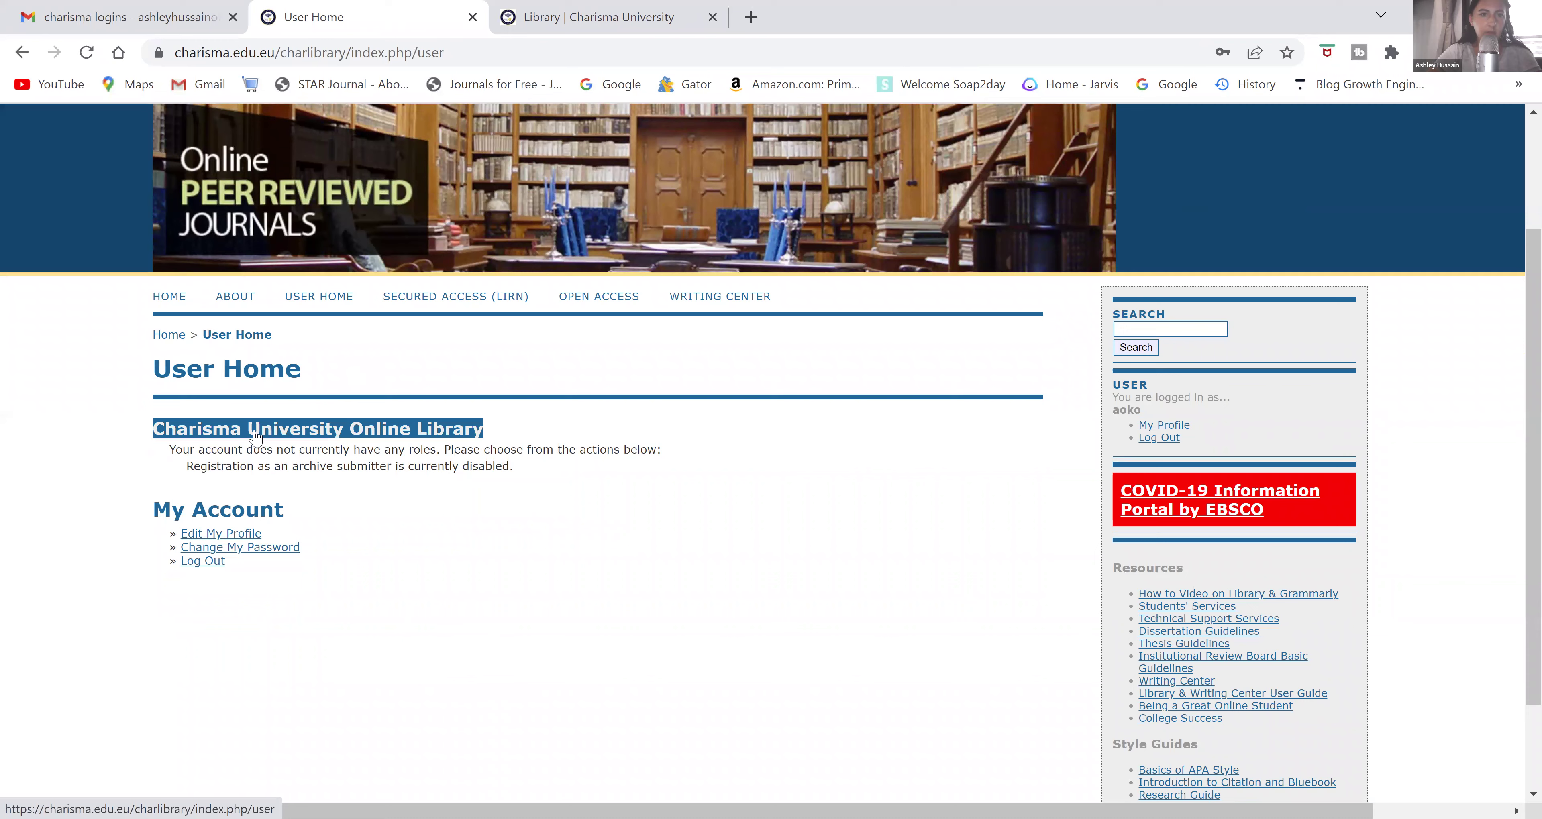
{"action": "left_click", "coordinate": [255, 433]}
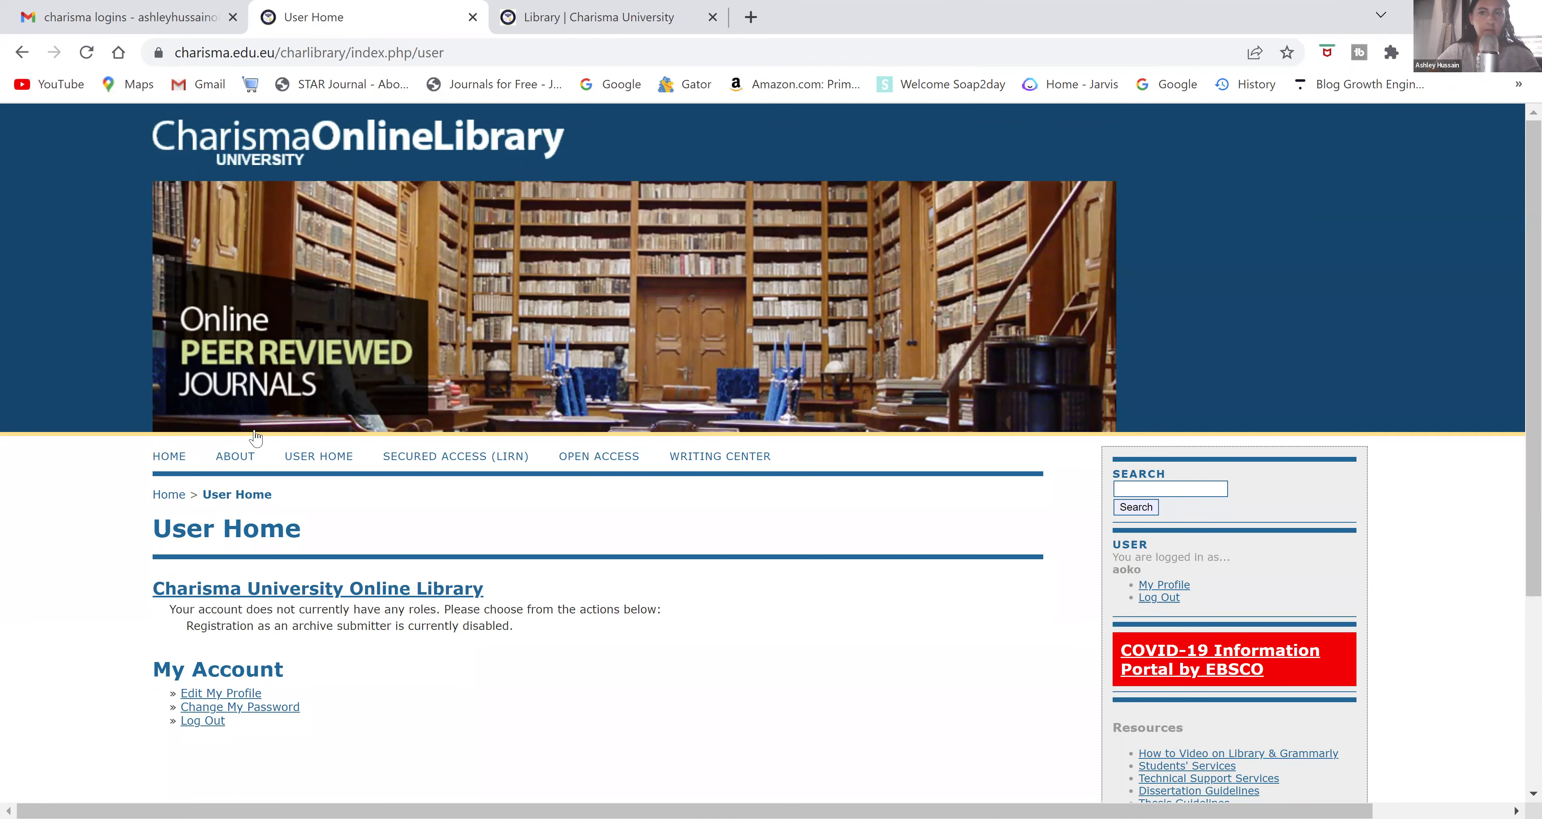
{"action": "scroll", "coordinate": [514, 521], "scroll_direction": "down", "scroll_amount": 2}
{"action": "scroll", "coordinate": [514, 521], "scroll_direction": "down", "scroll_amount": 2}
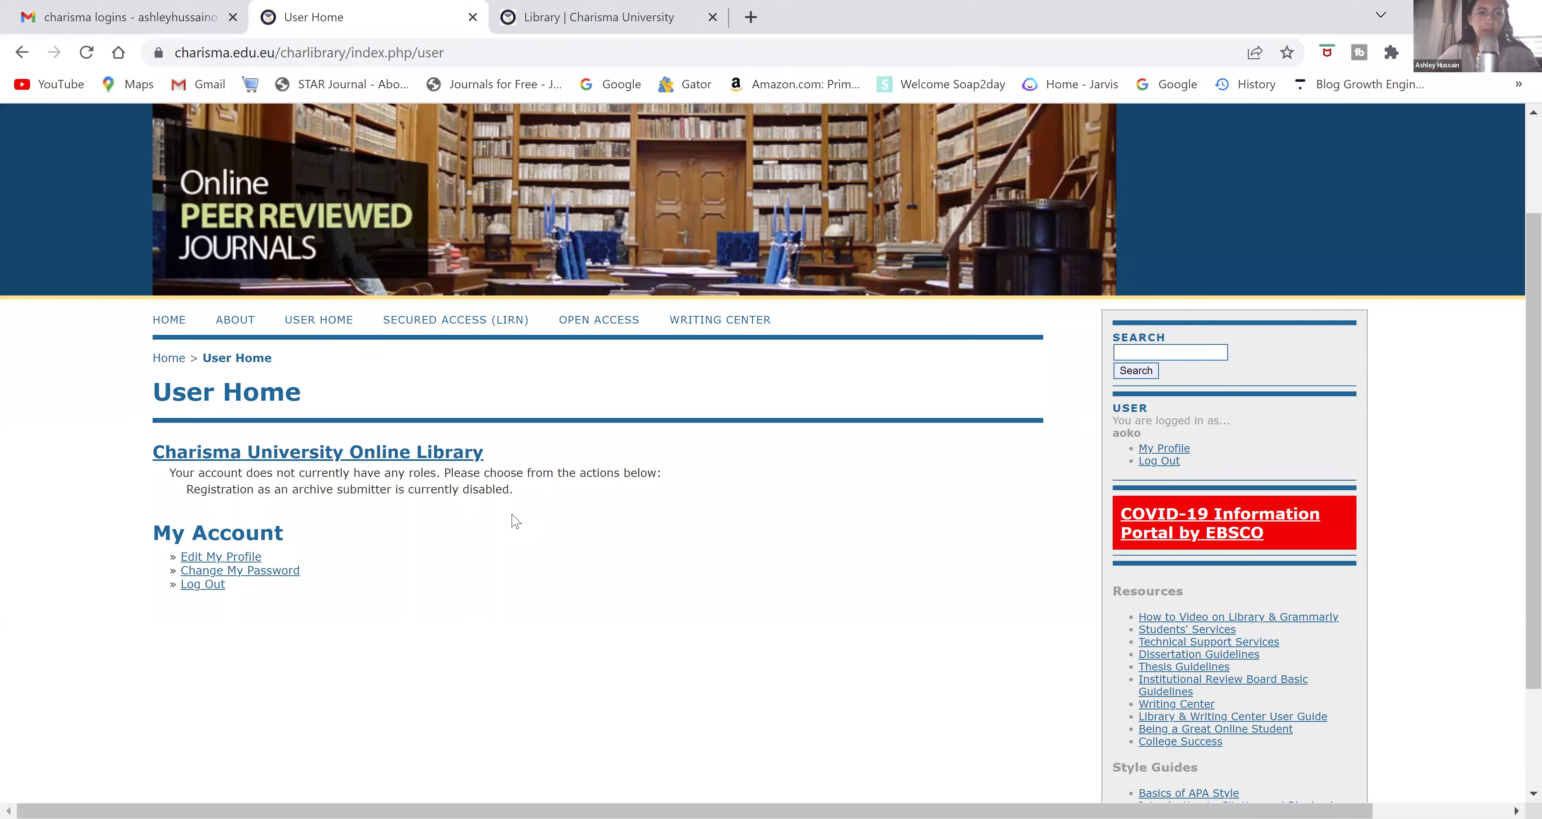
{"action": "scroll", "coordinate": [512, 518], "scroll_direction": "up", "scroll_amount": 3}
Step: Go to the library home page explaining LIRN Secured Access and Open Access Journals
{"action": "left_click", "coordinate": [178, 465]}
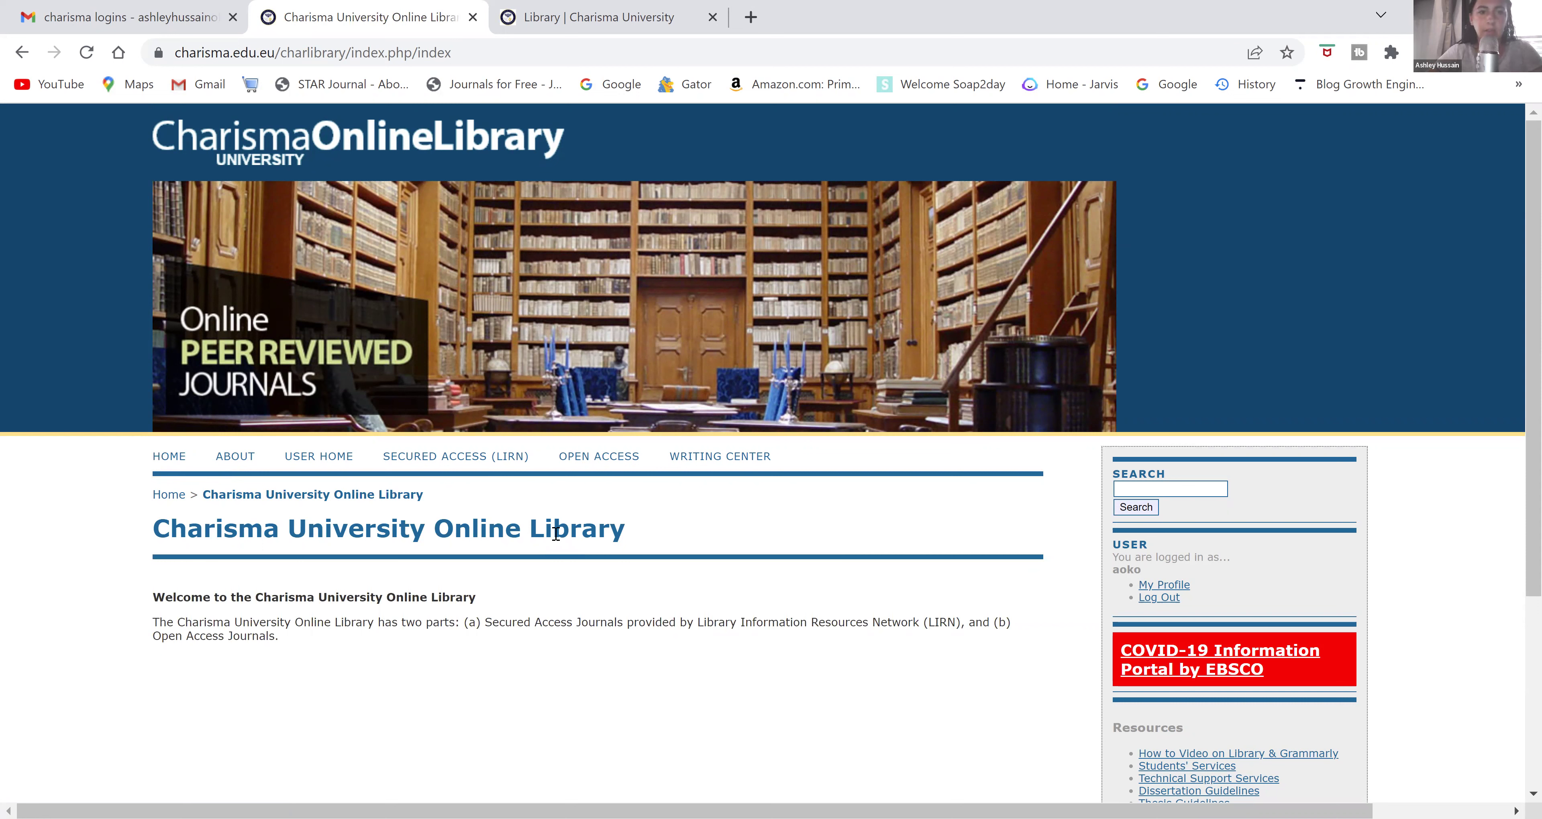
{"action": "left_click_drag", "start_coordinate": [425, 495], "coordinate": [199, 495]}
{"action": "double_click", "coordinate": [177, 458]}
{"action": "left_click", "coordinate": [177, 462]}
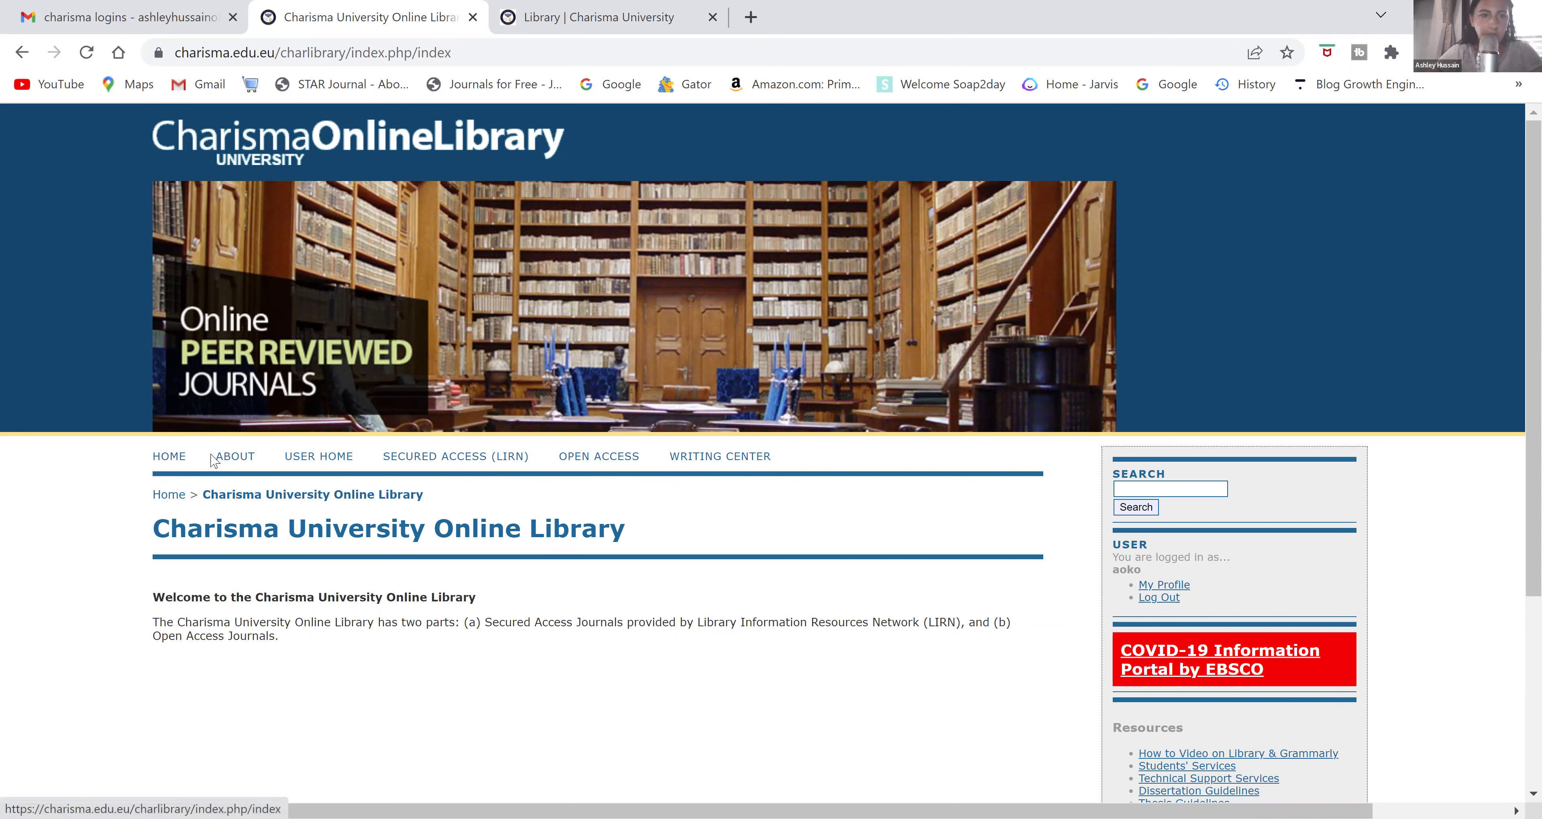
{"action": "triple_click", "coordinate": [427, 458]}
{"action": "left_click", "coordinate": [428, 462]}
{"action": "triple_click", "coordinate": [512, 463]}
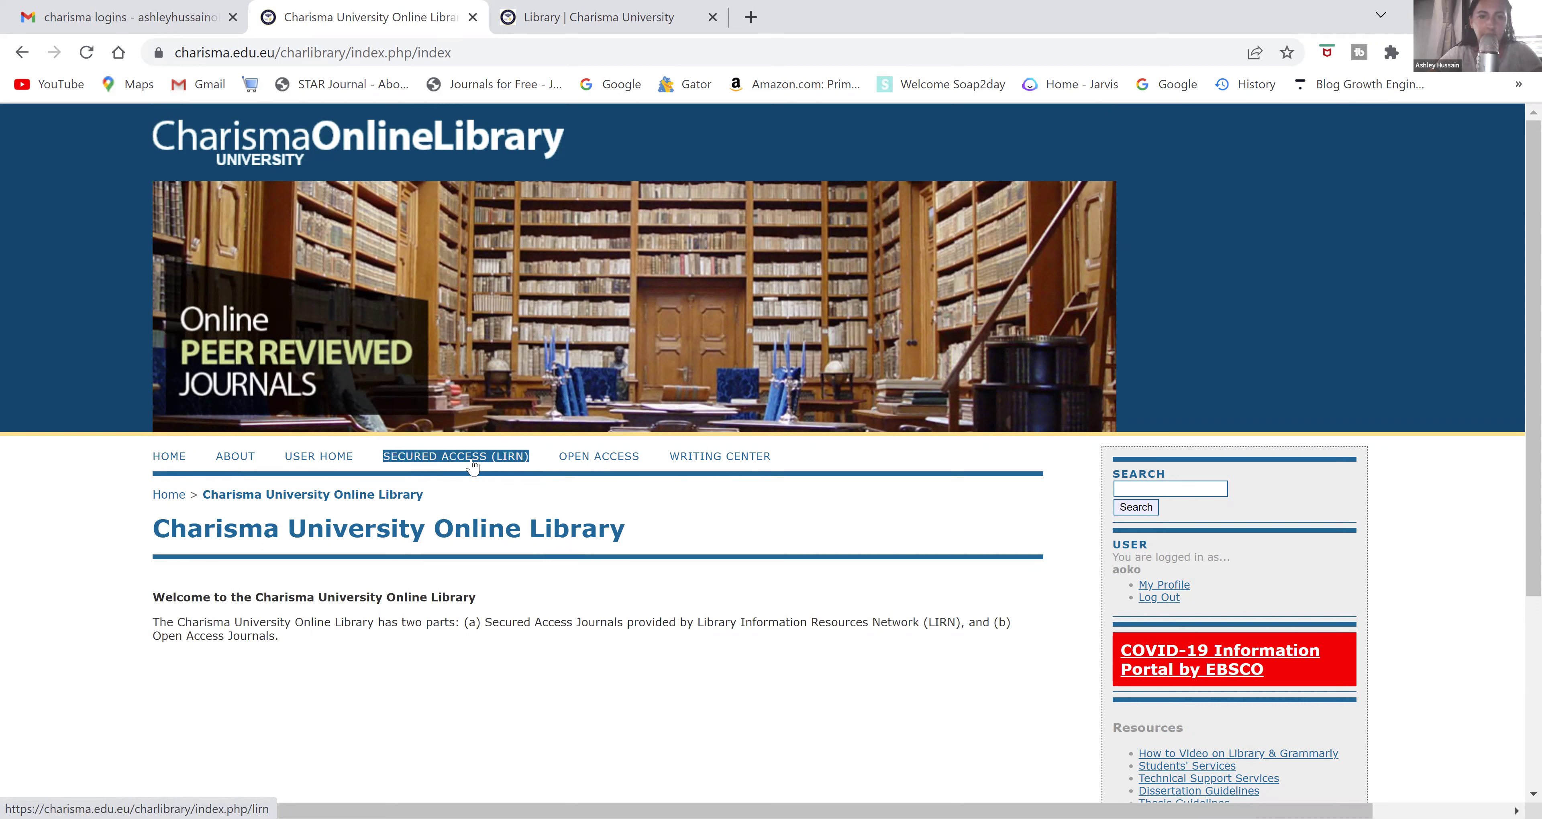
Step: Open the Secured Access (LIRN) page and follow LIRN Resources to the database Subject View
{"action": "left_click", "coordinate": [473, 462]}
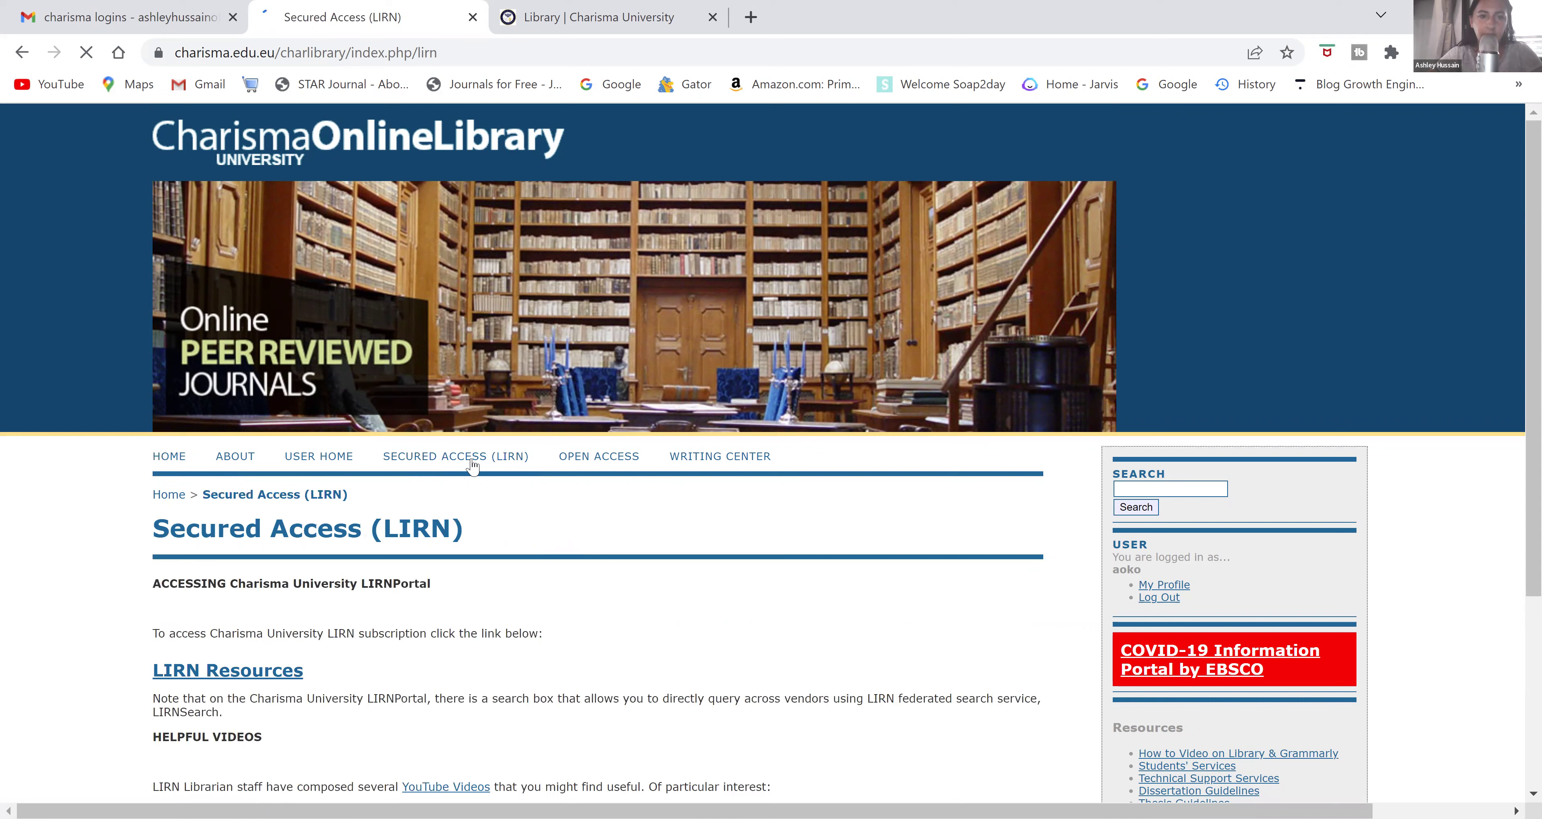
{"action": "scroll", "coordinate": [258, 461], "scroll_direction": "down", "scroll_amount": 3}
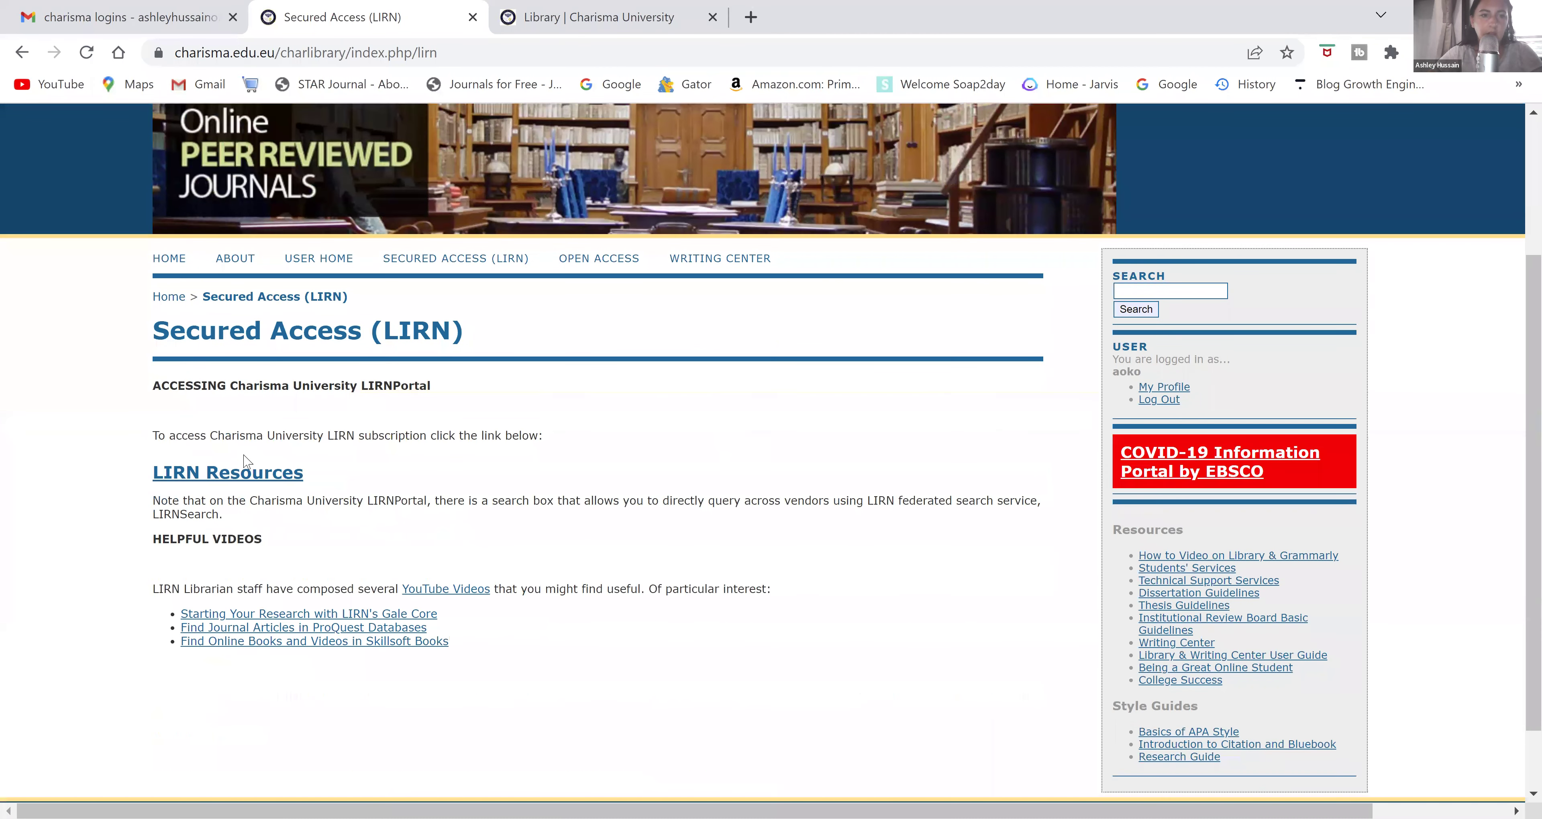
{"action": "triple_click", "coordinate": [255, 476]}
{"action": "left_click", "coordinate": [255, 476]}
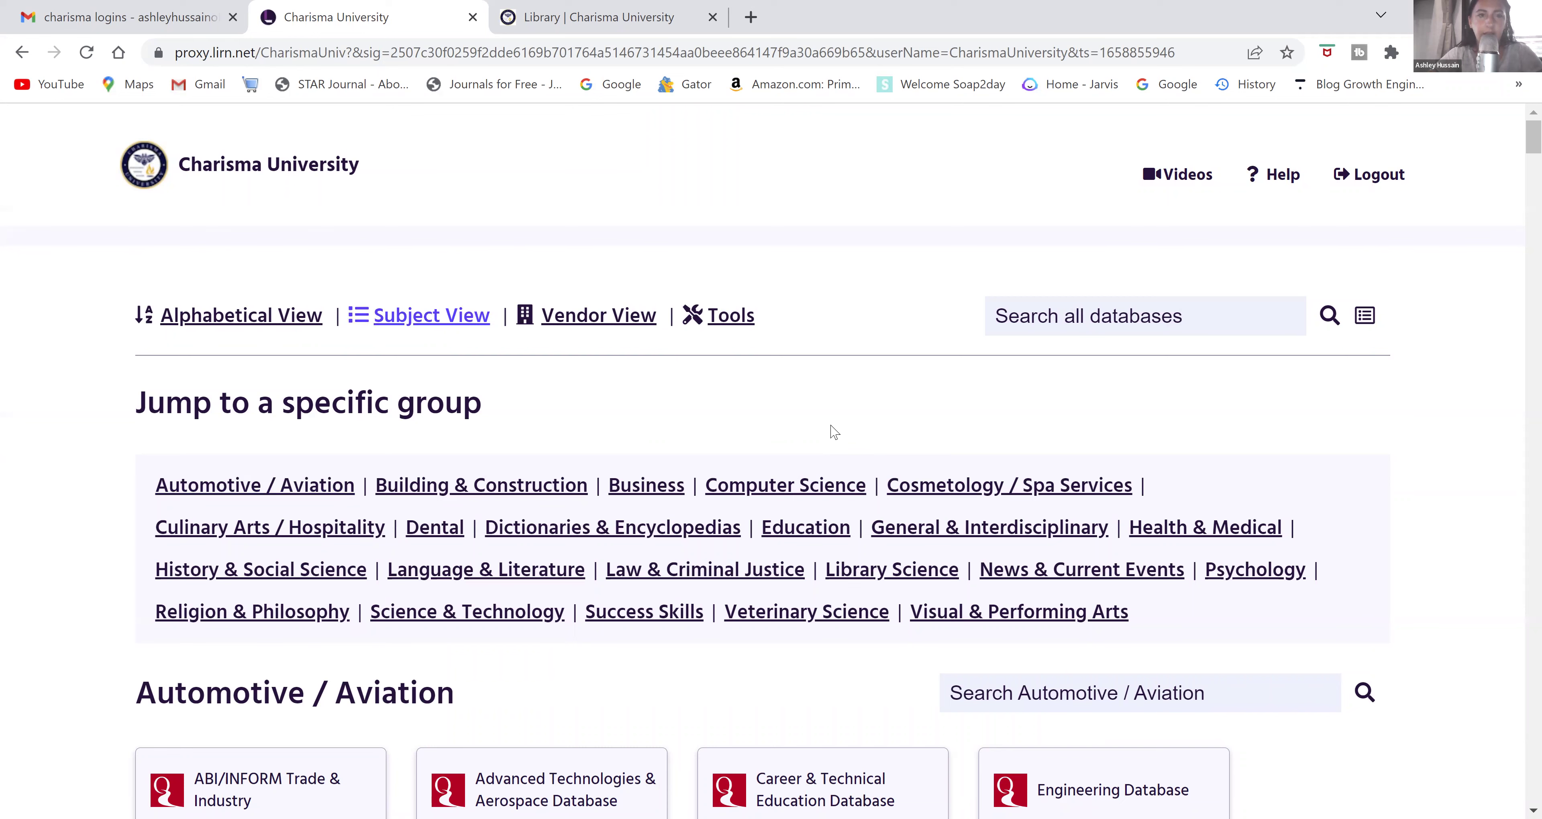
{"action": "scroll", "coordinate": [834, 433], "scroll_direction": "down", "scroll_amount": 2}
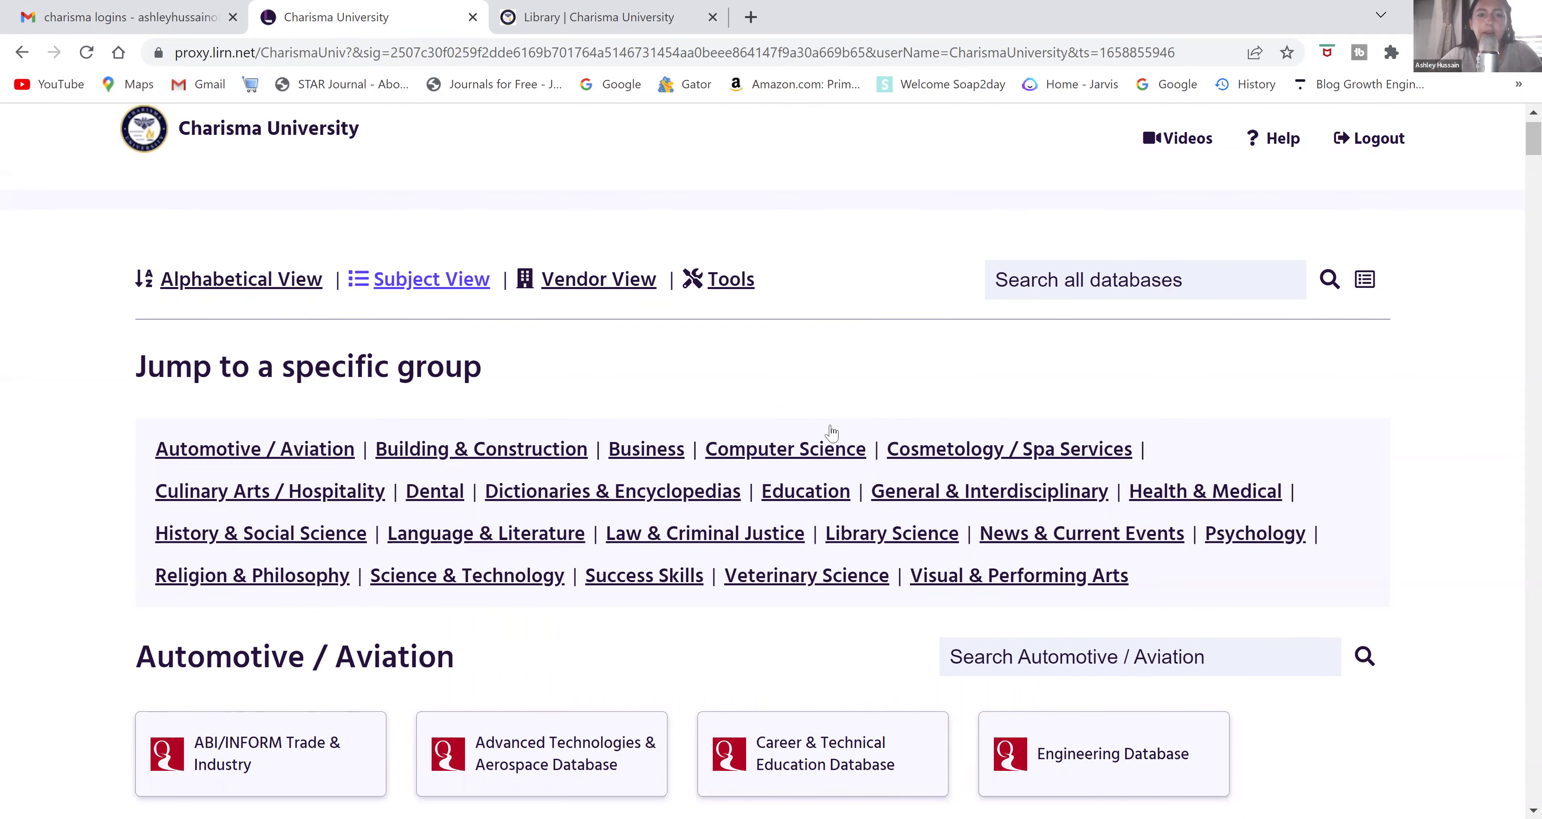
{"action": "scroll", "coordinate": [832, 431], "scroll_direction": "down", "scroll_amount": 3}
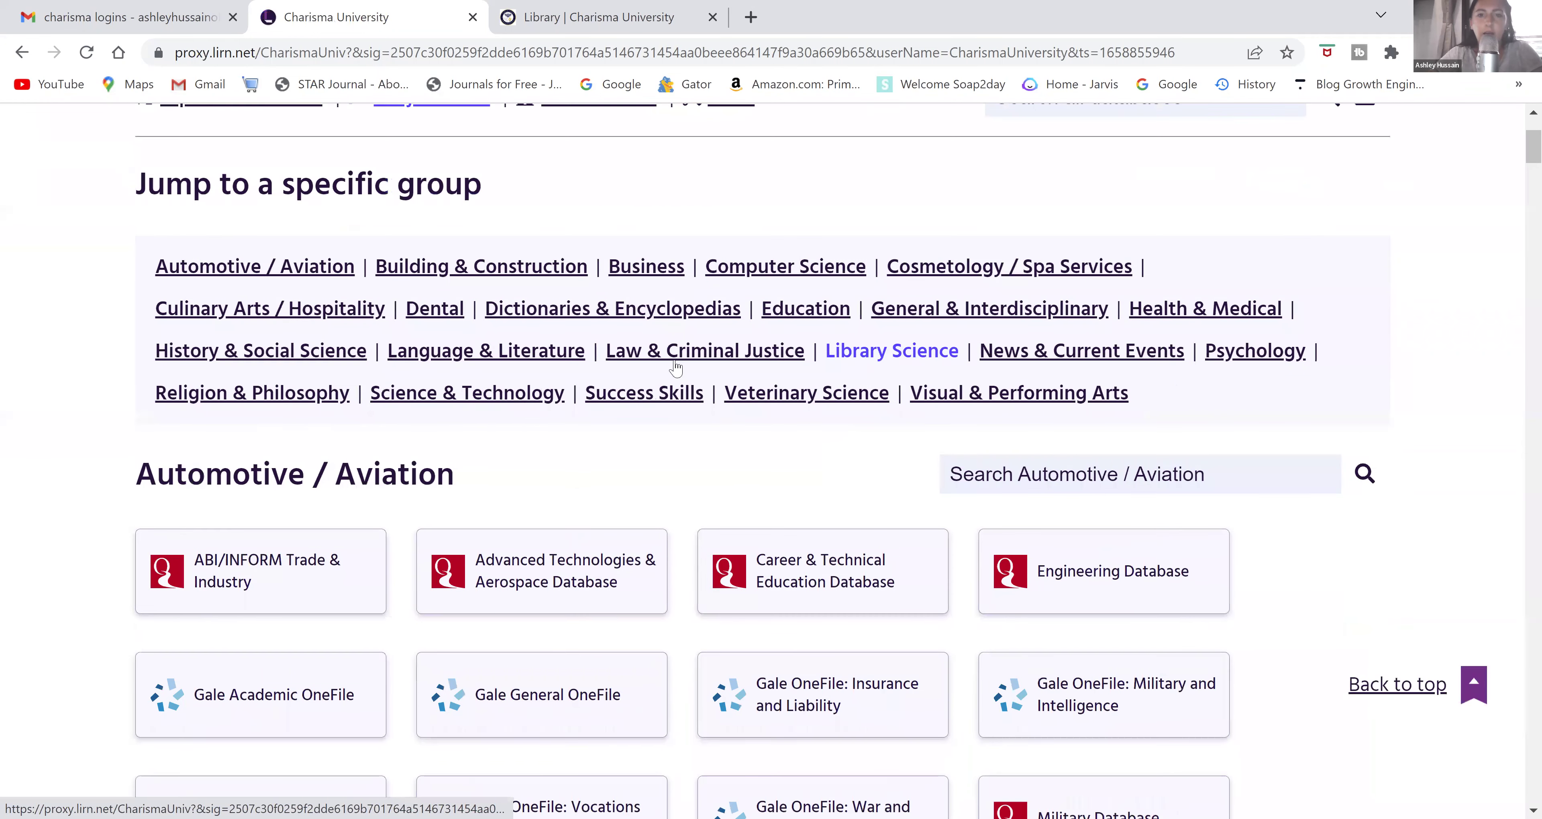
{"action": "scroll", "coordinate": [894, 266], "scroll_direction": "down", "scroll_amount": 5}
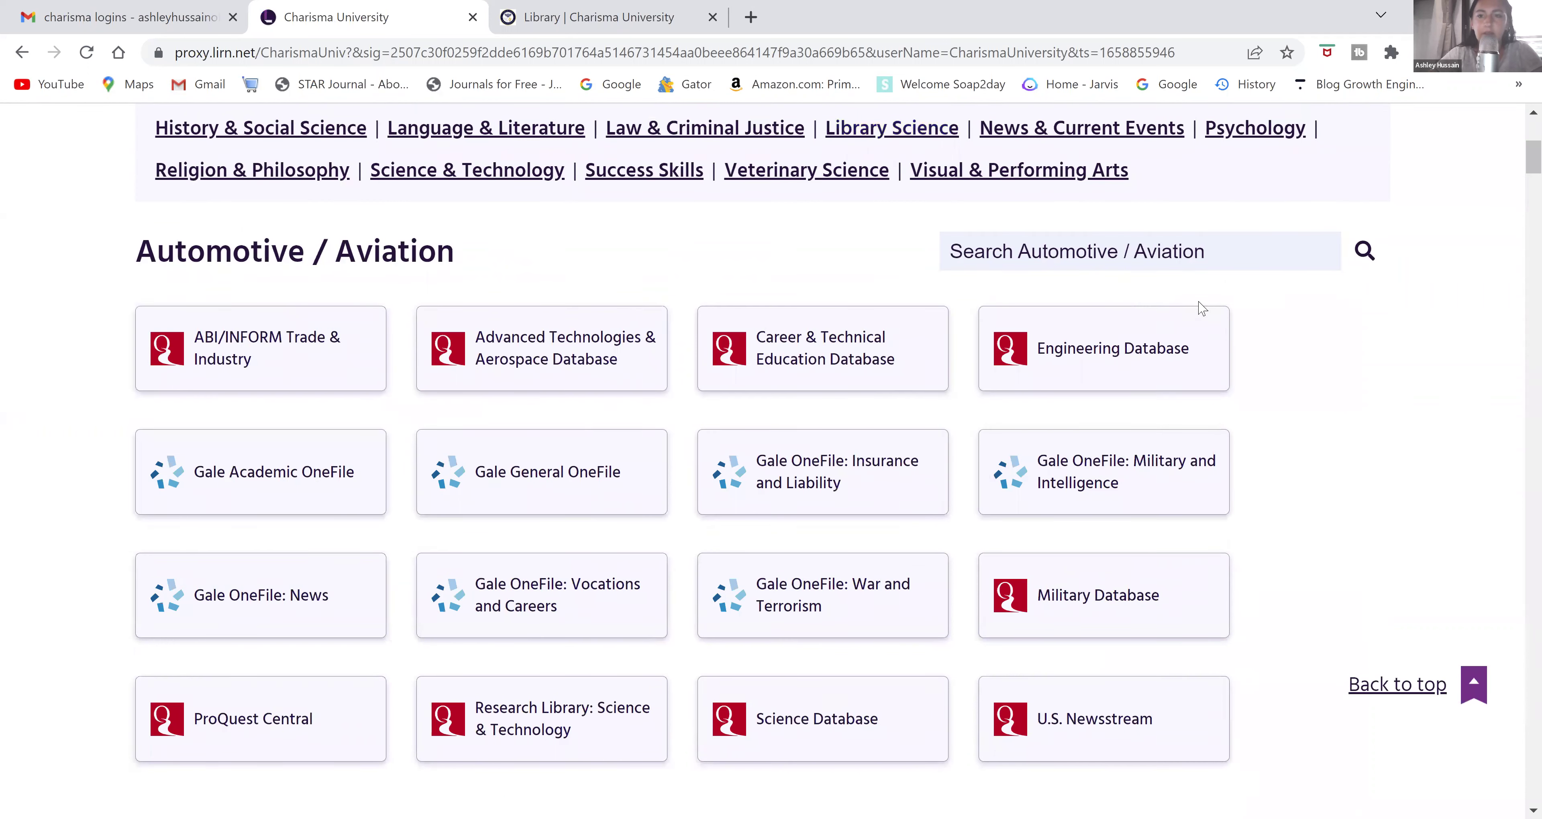
{"action": "scroll", "coordinate": [1283, 496], "scroll_direction": "down", "scroll_amount": 2}
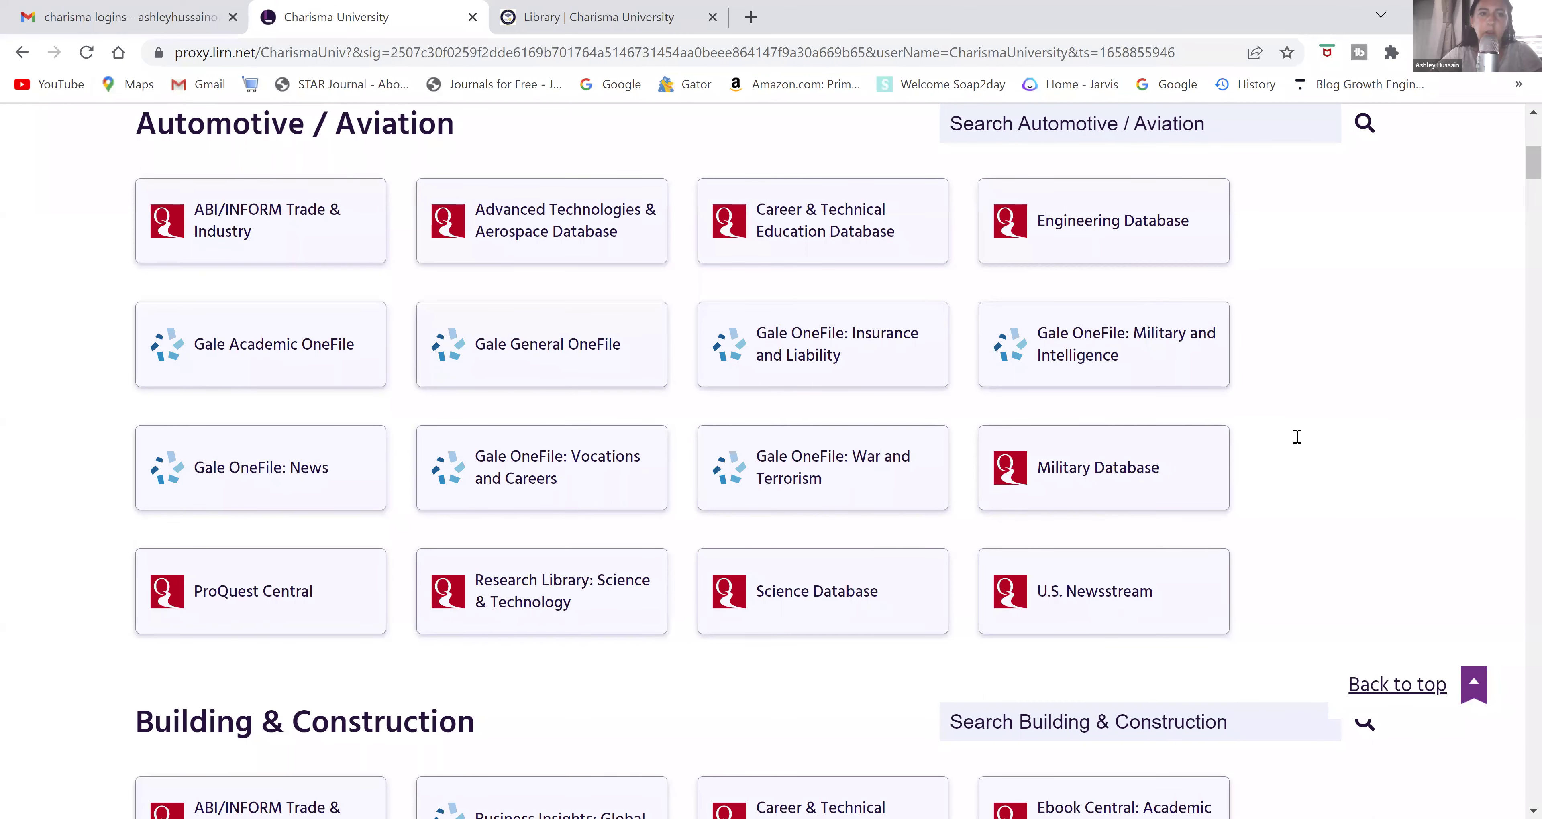
{"action": "scroll", "coordinate": [1297, 436], "scroll_direction": "down", "scroll_amount": 2}
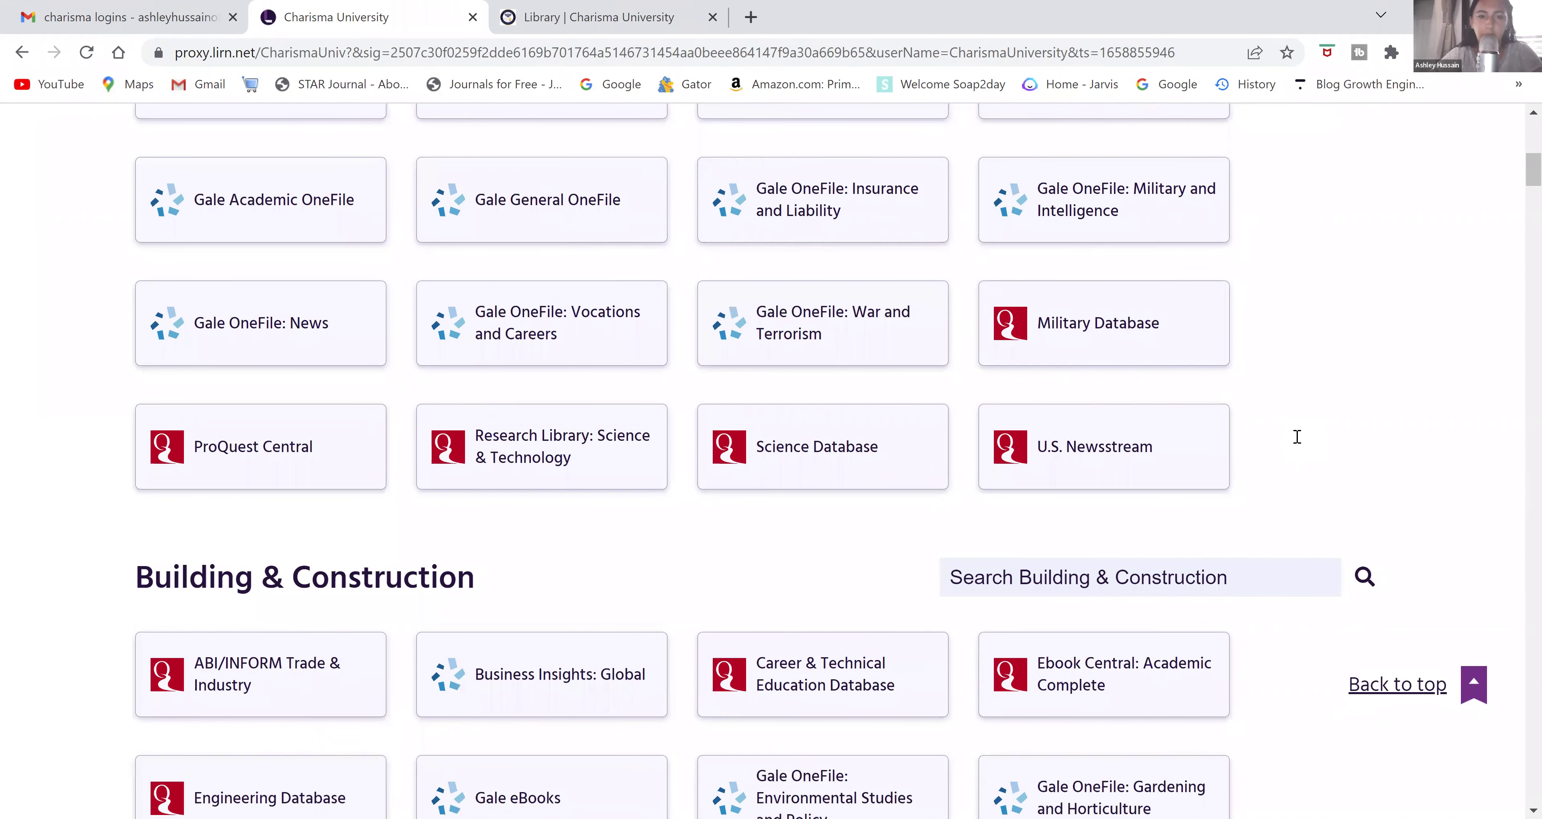
{"action": "scroll", "coordinate": [1297, 436], "scroll_direction": "down", "scroll_amount": 3}
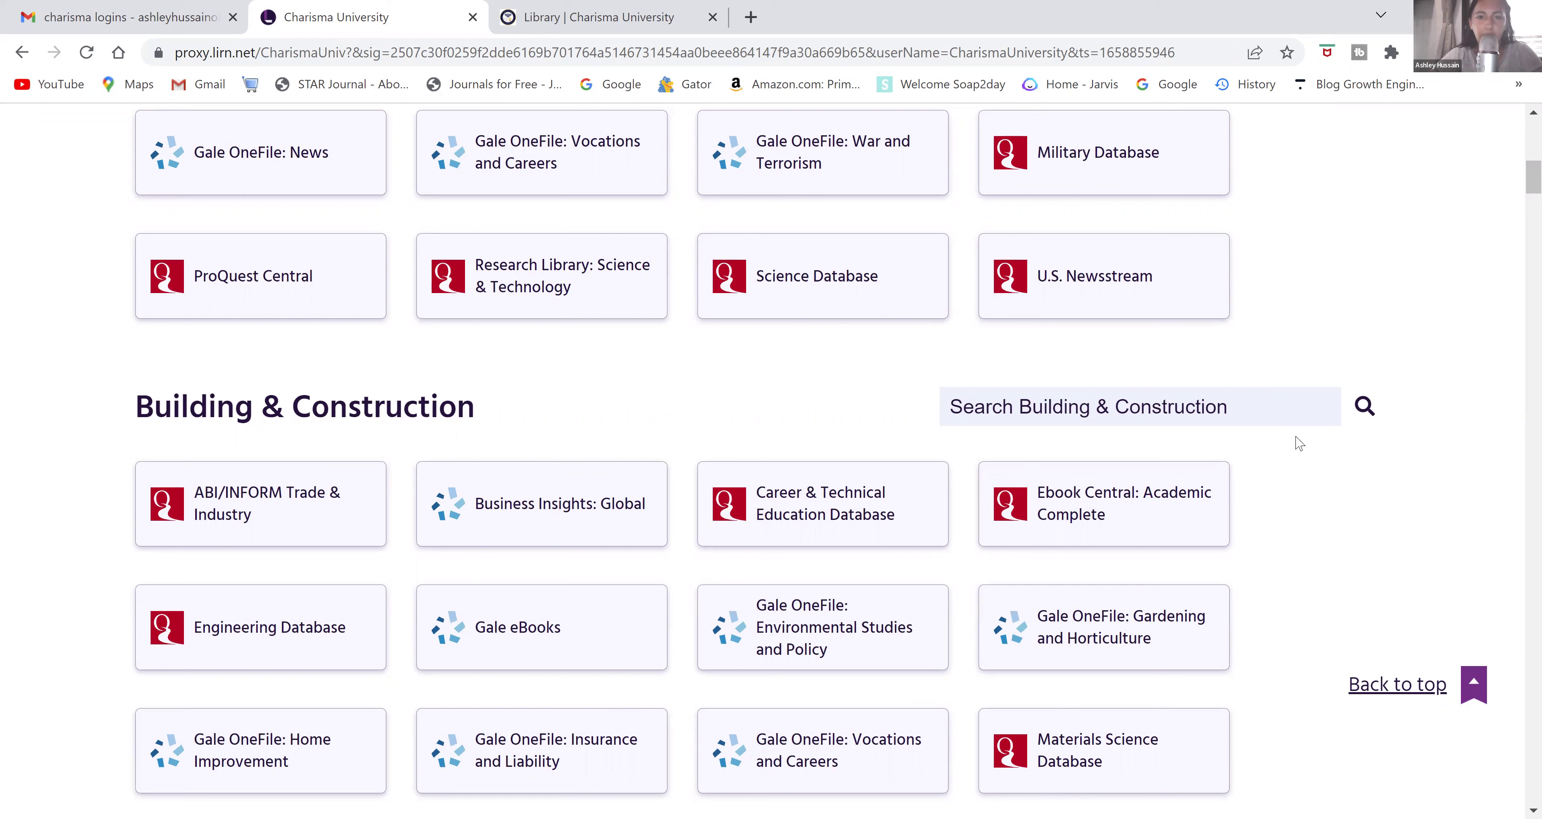
{"action": "scroll", "coordinate": [1299, 444], "scroll_direction": "up", "scroll_amount": 5}
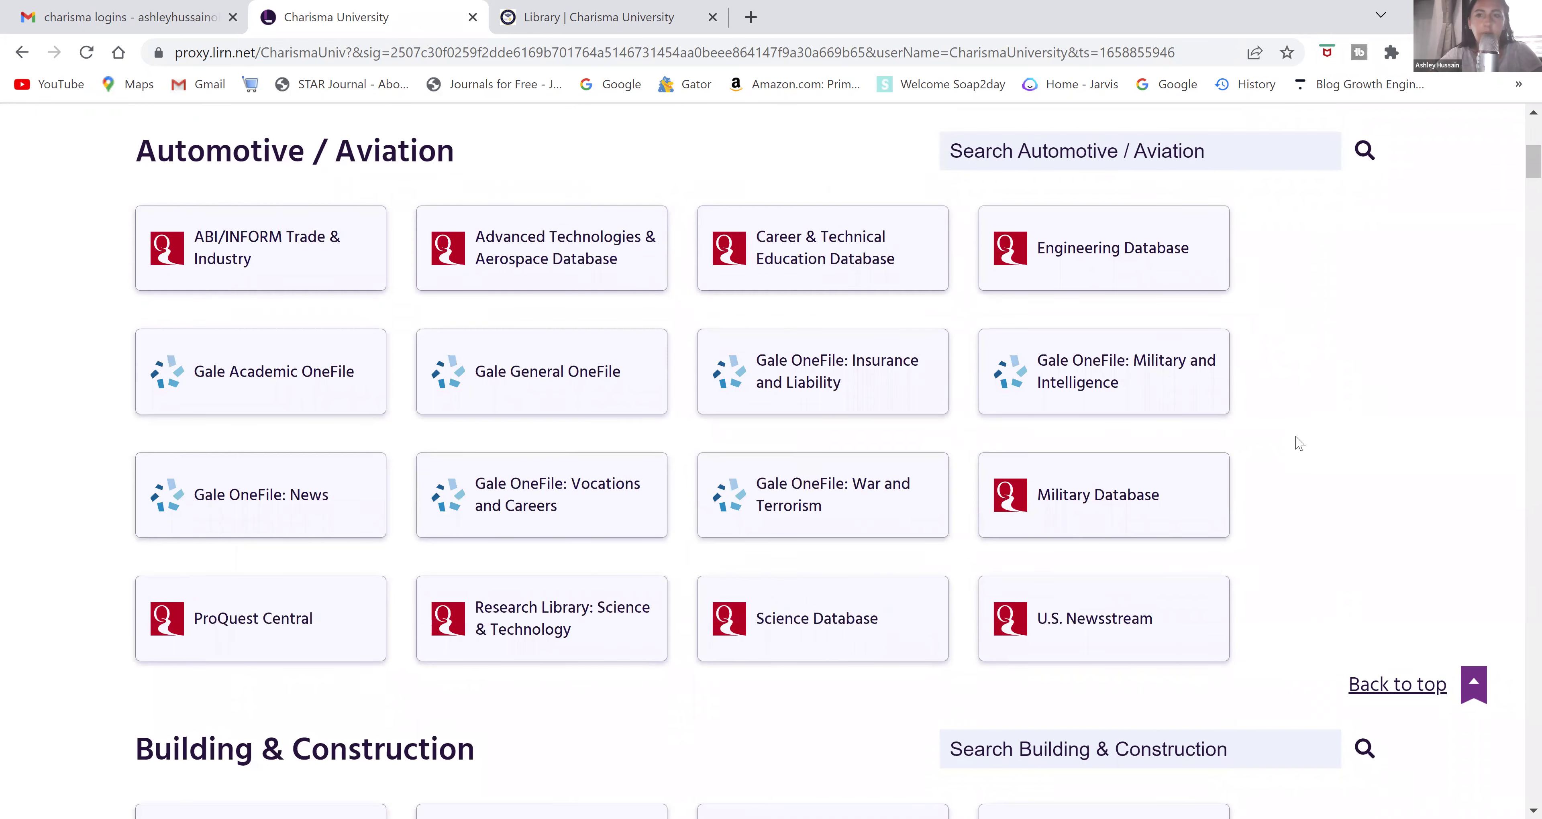
{"action": "scroll", "coordinate": [1300, 443], "scroll_direction": "down", "scroll_amount": 1}
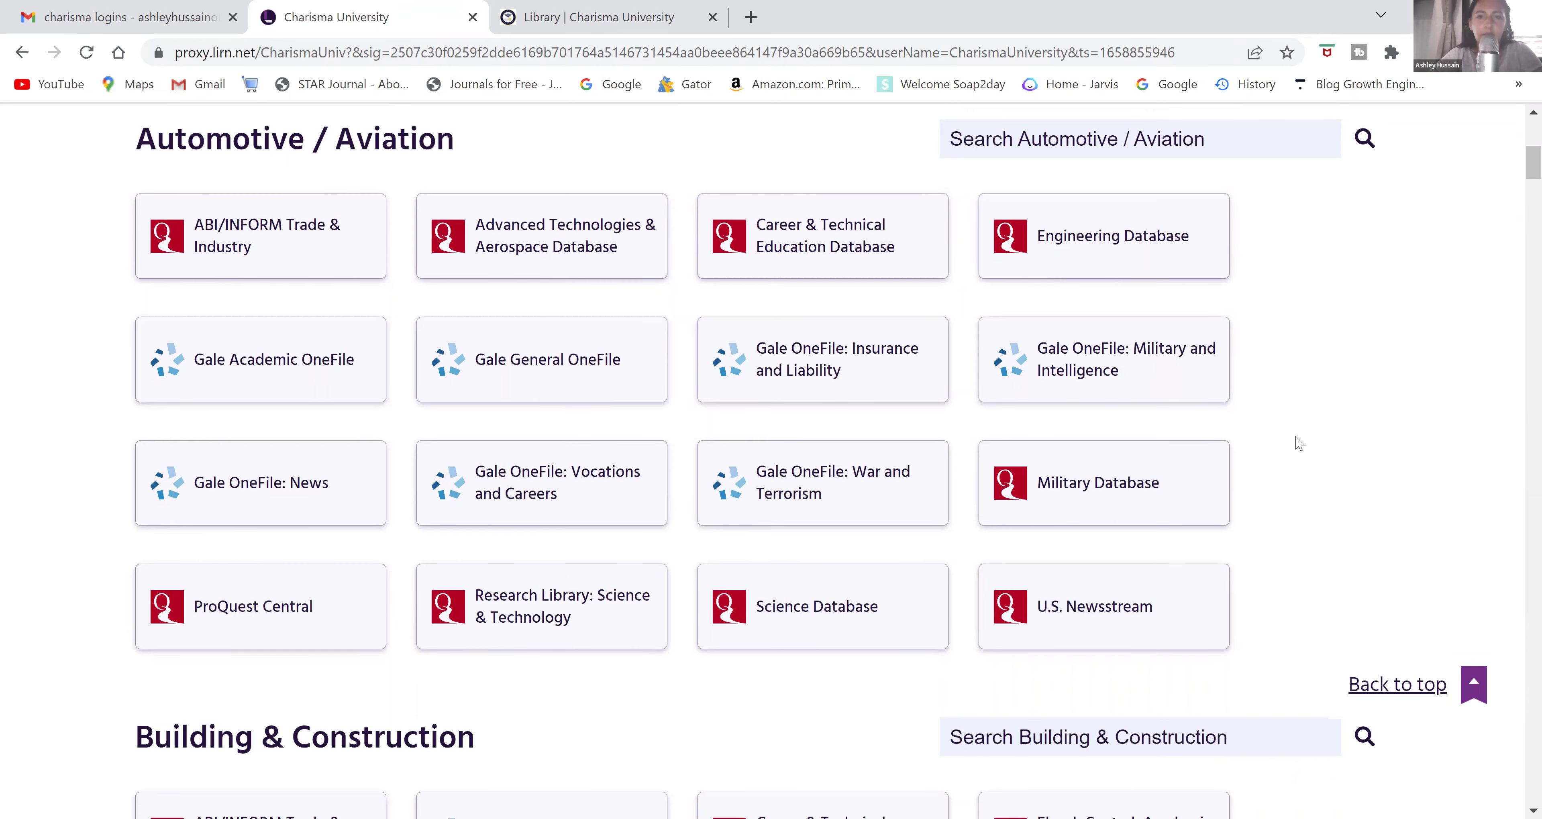
{"action": "scroll", "coordinate": [679, 438], "scroll_direction": "up", "scroll_amount": 6}
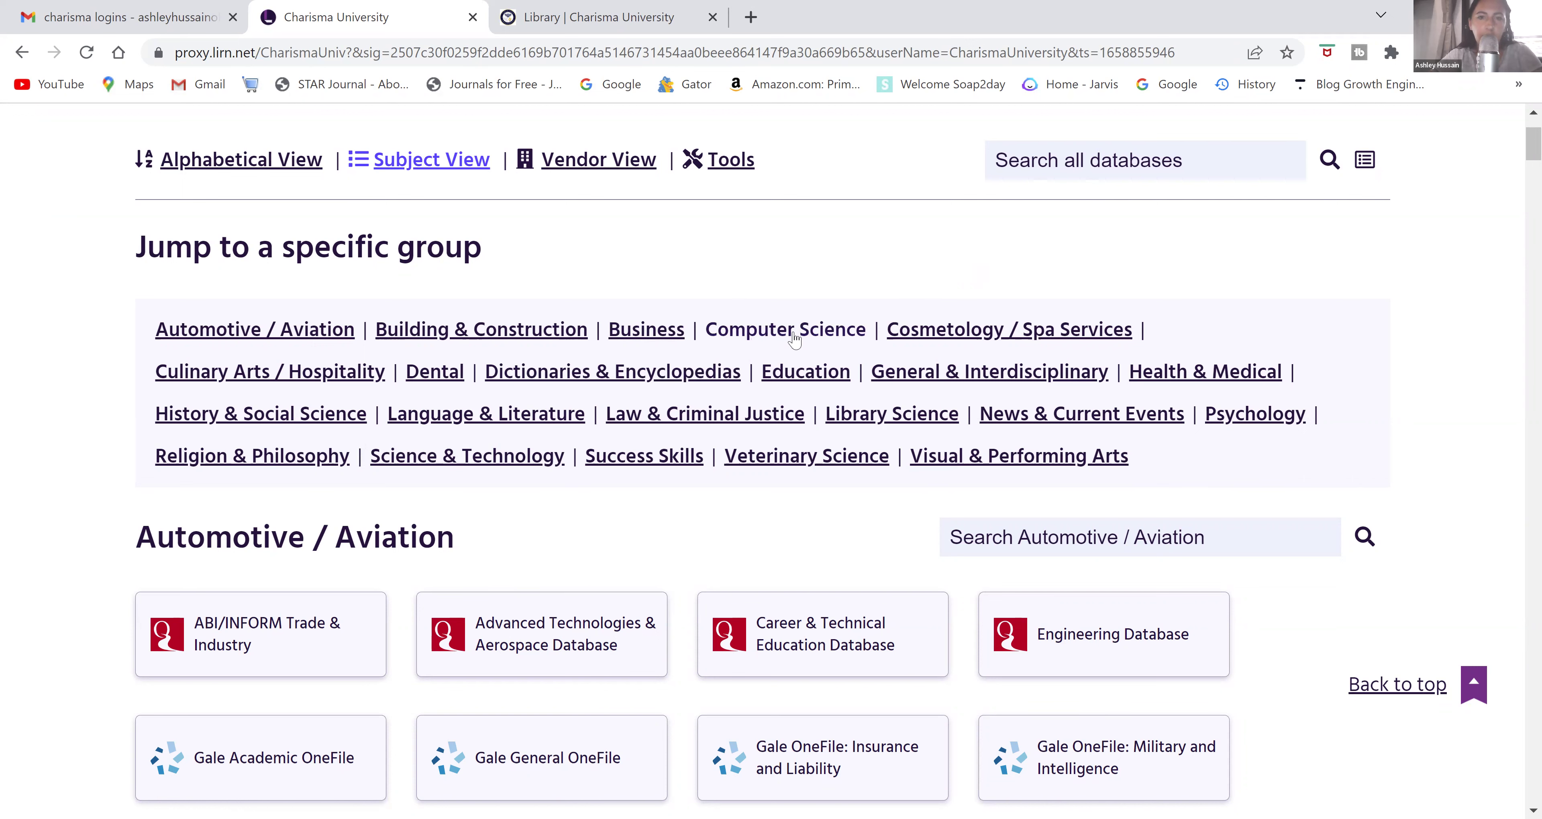
Step: Jump to the Business group to list ABI/INFORM Collection, ProQuest Central and similar databases
{"action": "left_click", "coordinate": [669, 331]}
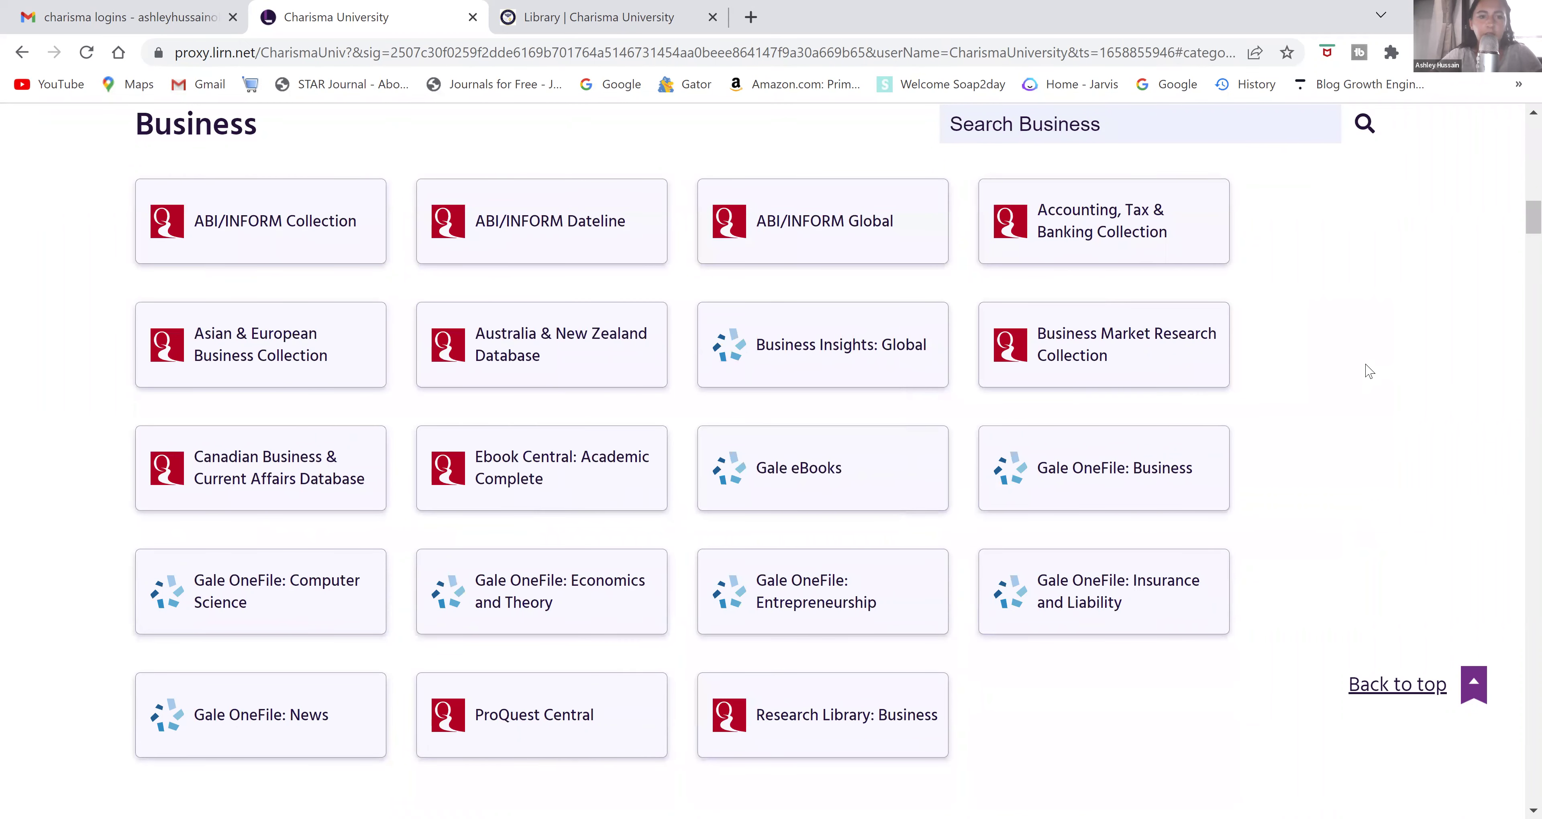